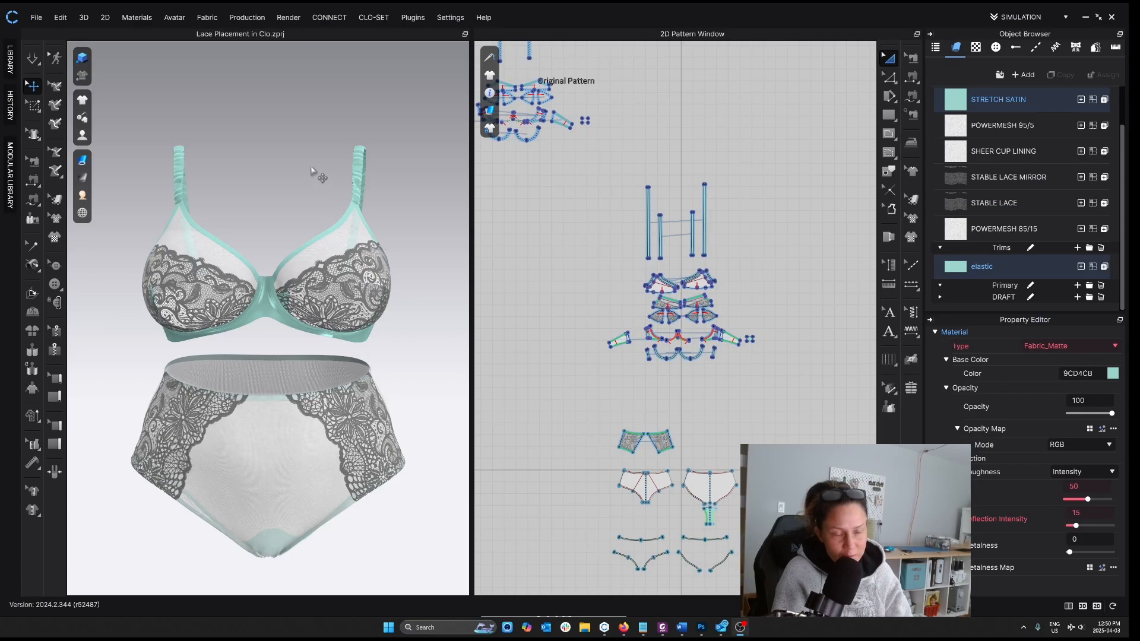
# Open the Colorway Editor and add a new colorway based on the default bra and brief set.
pyautogui.scroll(2, 288, 168)
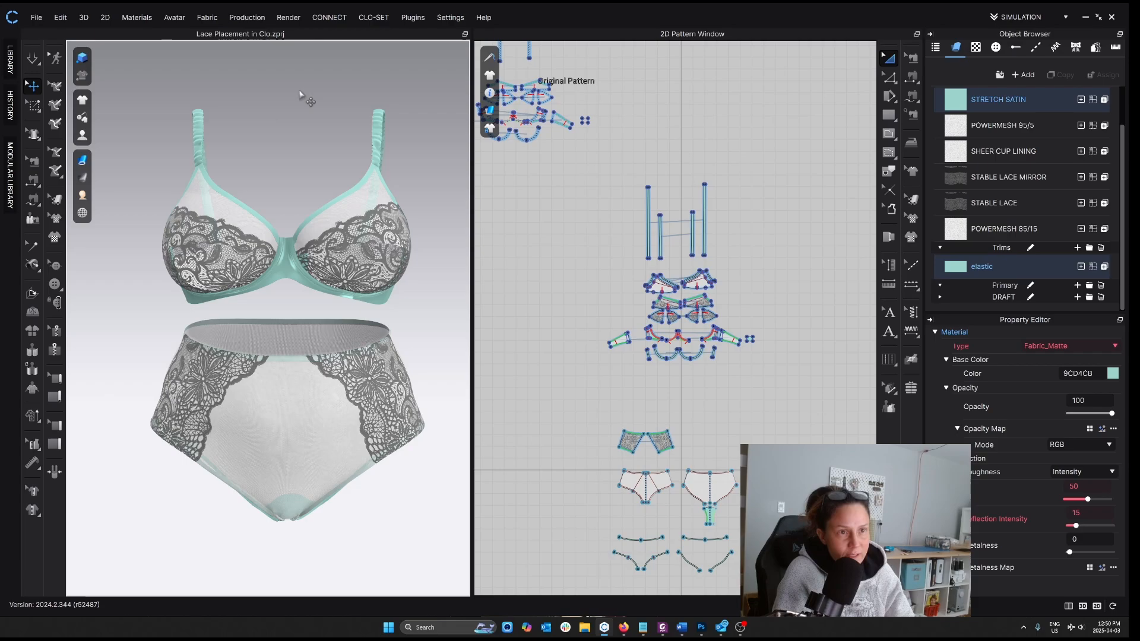
pyautogui.click(244, 17)
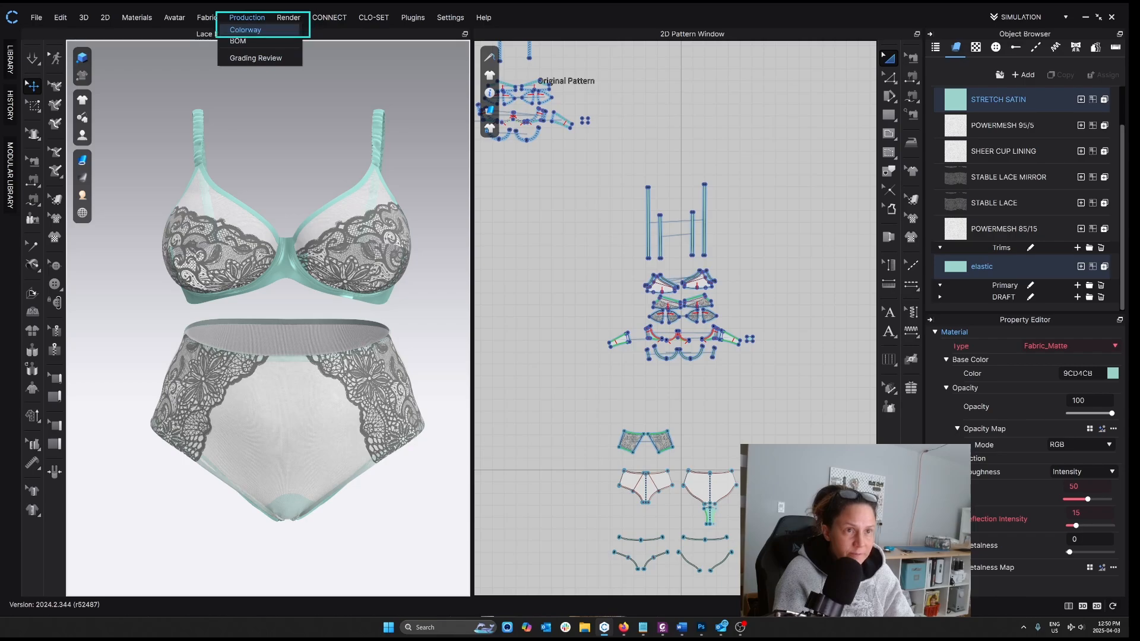
pyautogui.click(251, 19)
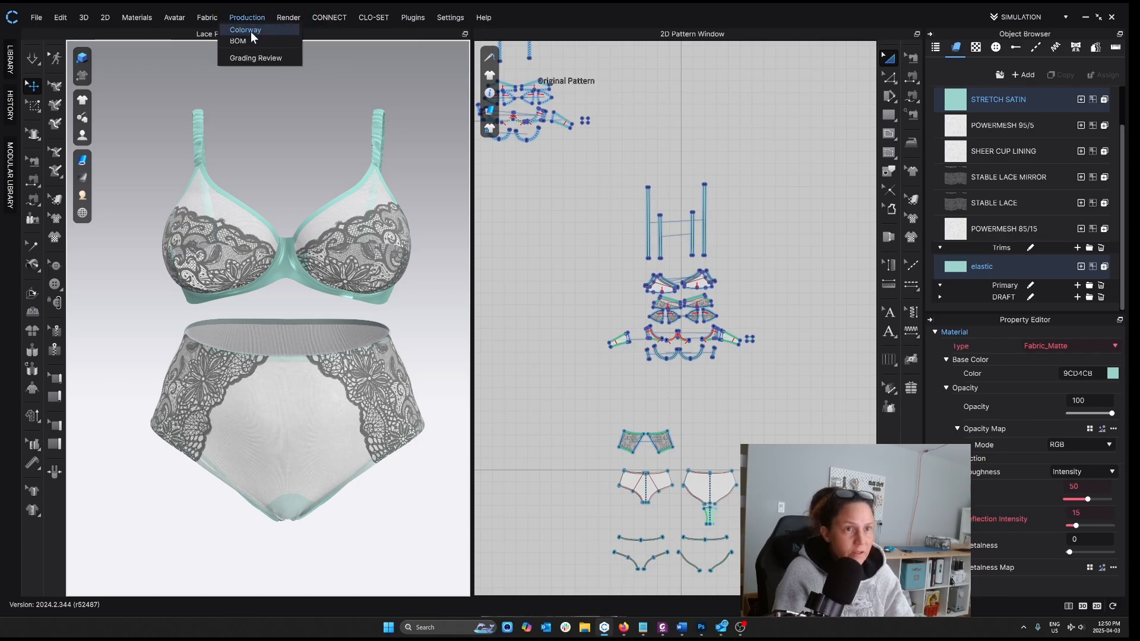
pyautogui.click(250, 30)
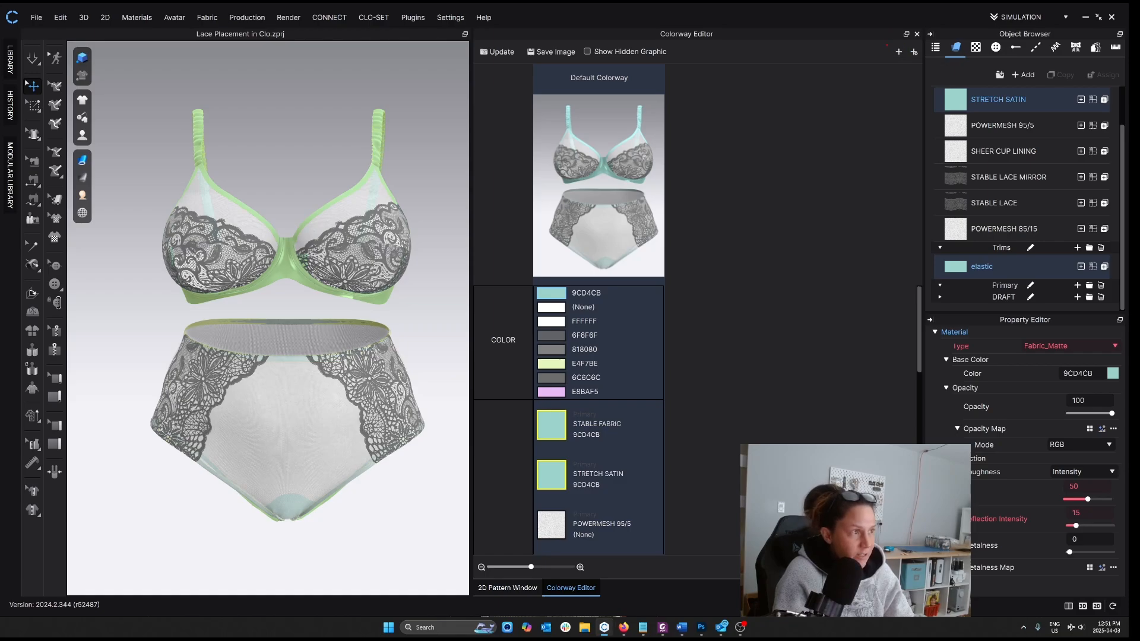
pyautogui.click(900, 52)
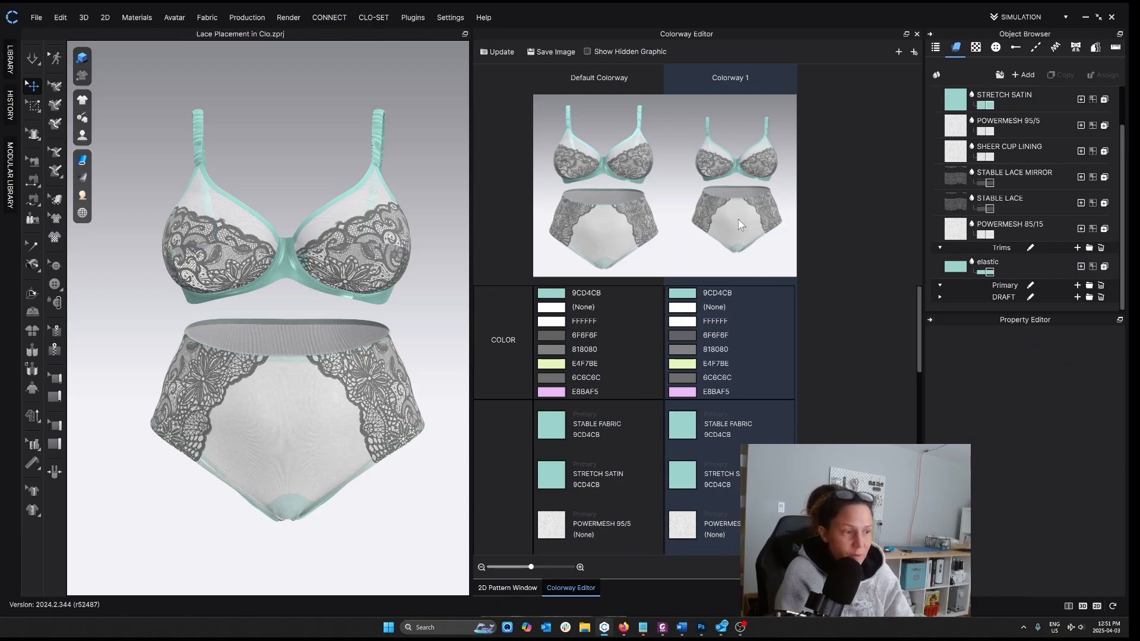
# In Colorway 1, change the shared mint green 9CD4CB colour of the stable fabric, stretch satin and elastic to near-black 1E1E1E.
pyautogui.scroll(-1, 733, 337)
pyautogui.scroll(1, 733, 334)
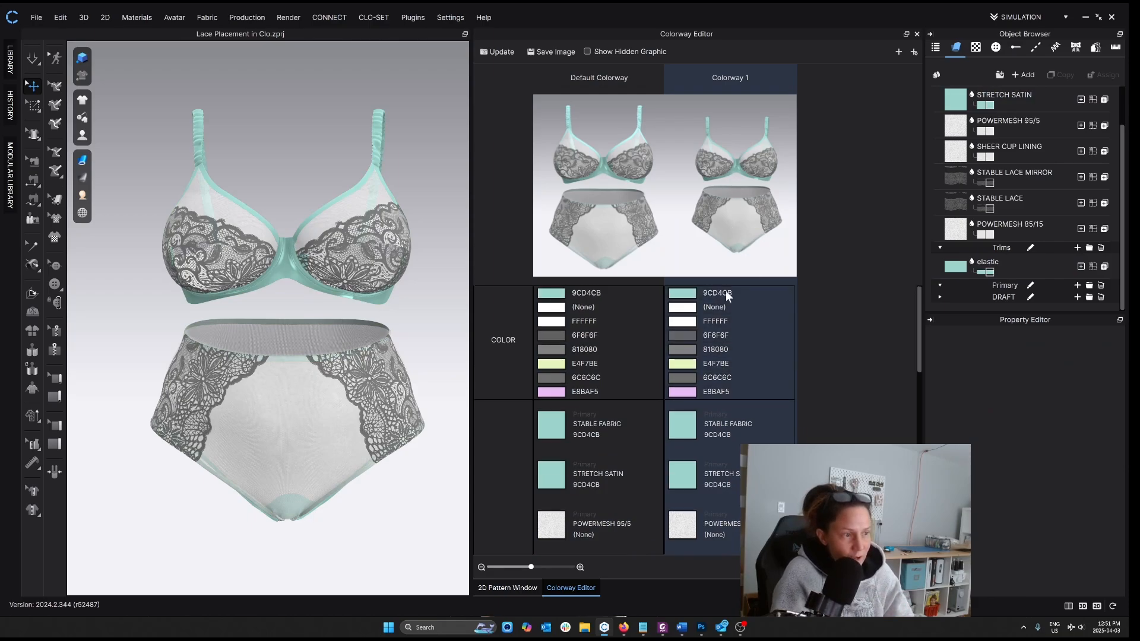
pyautogui.click(687, 300)
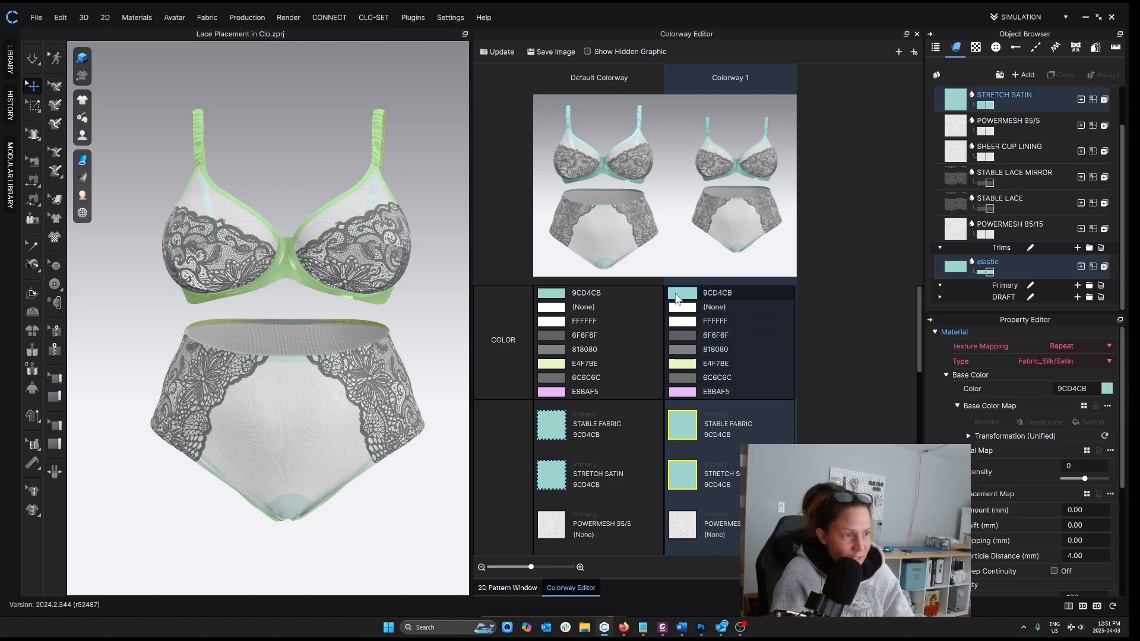
pyautogui.click(1108, 389)
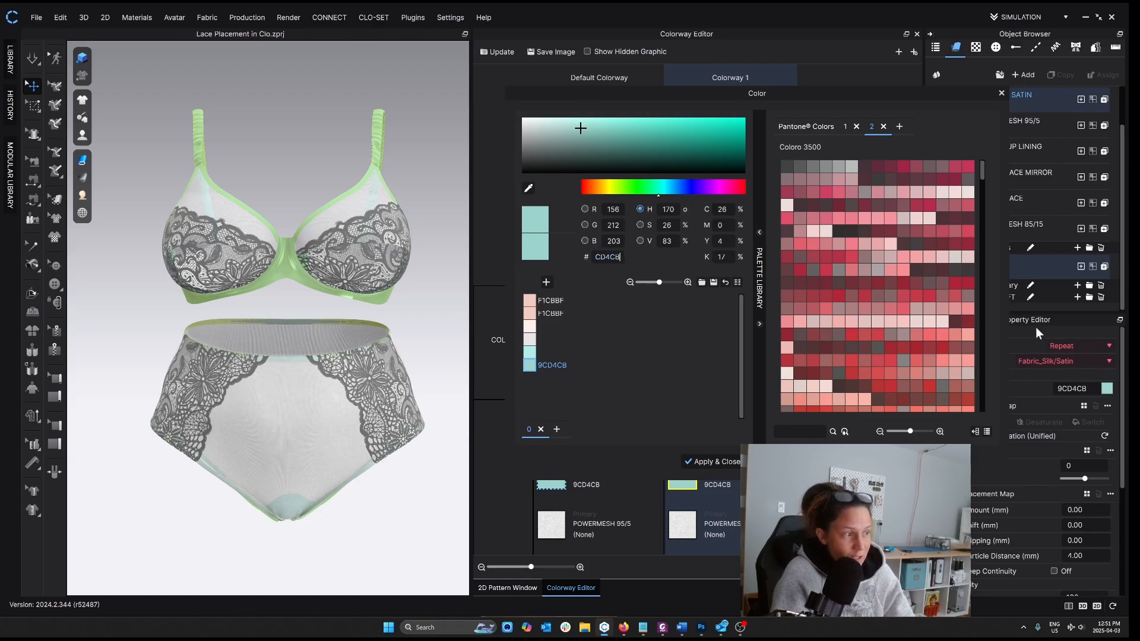
pyautogui.moveTo(549, 134); pyautogui.dragTo(510, 167)
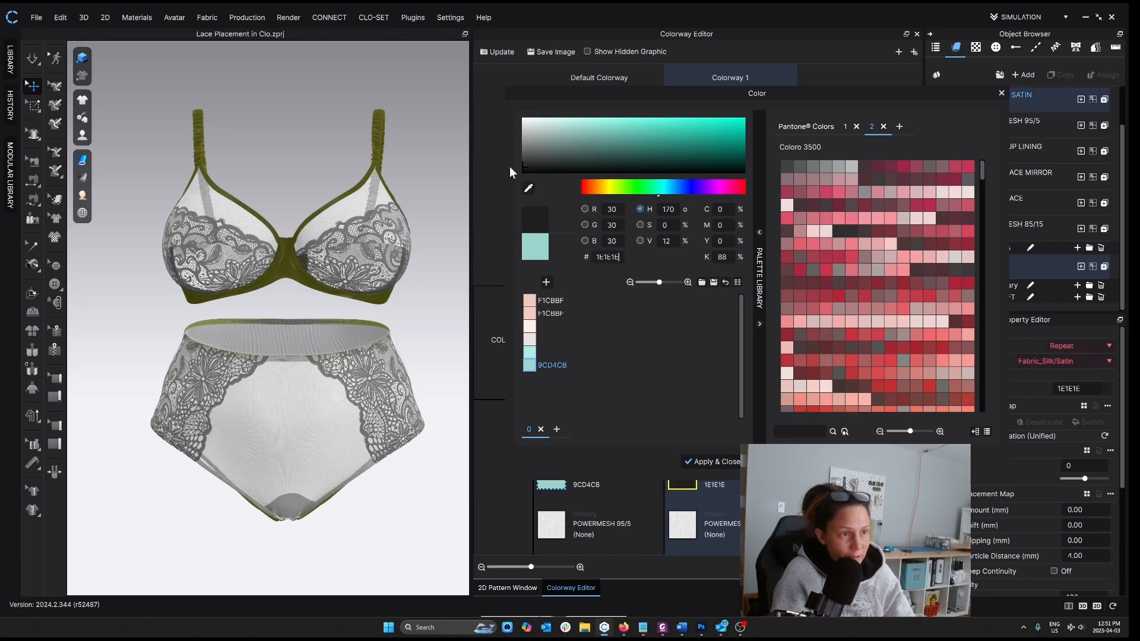
pyautogui.click(707, 462)
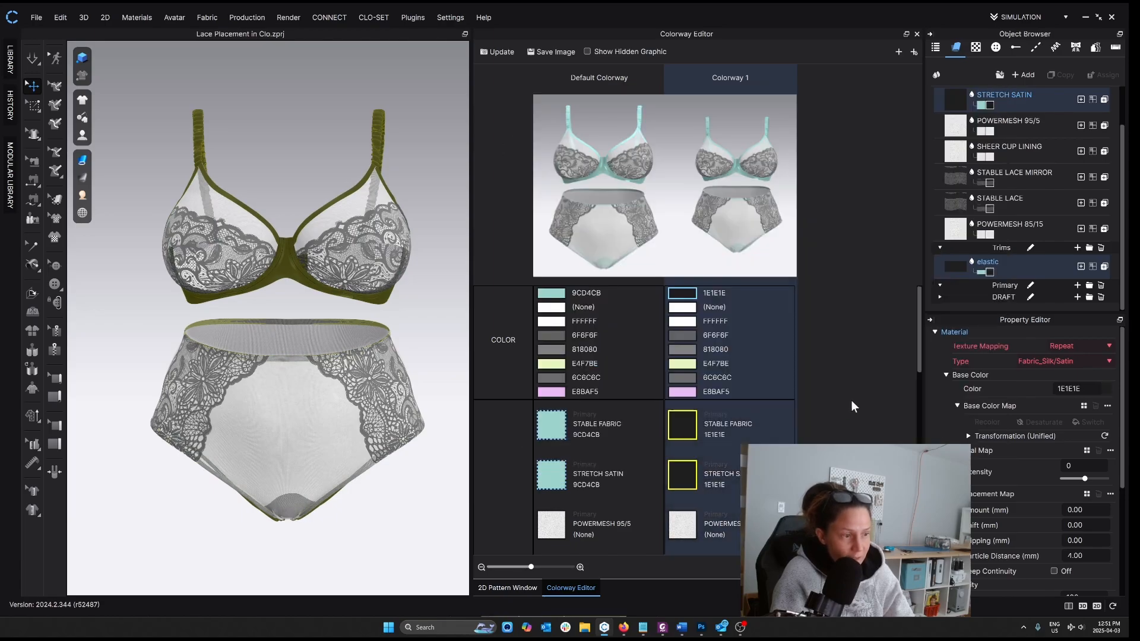
pyautogui.click(425, 316)
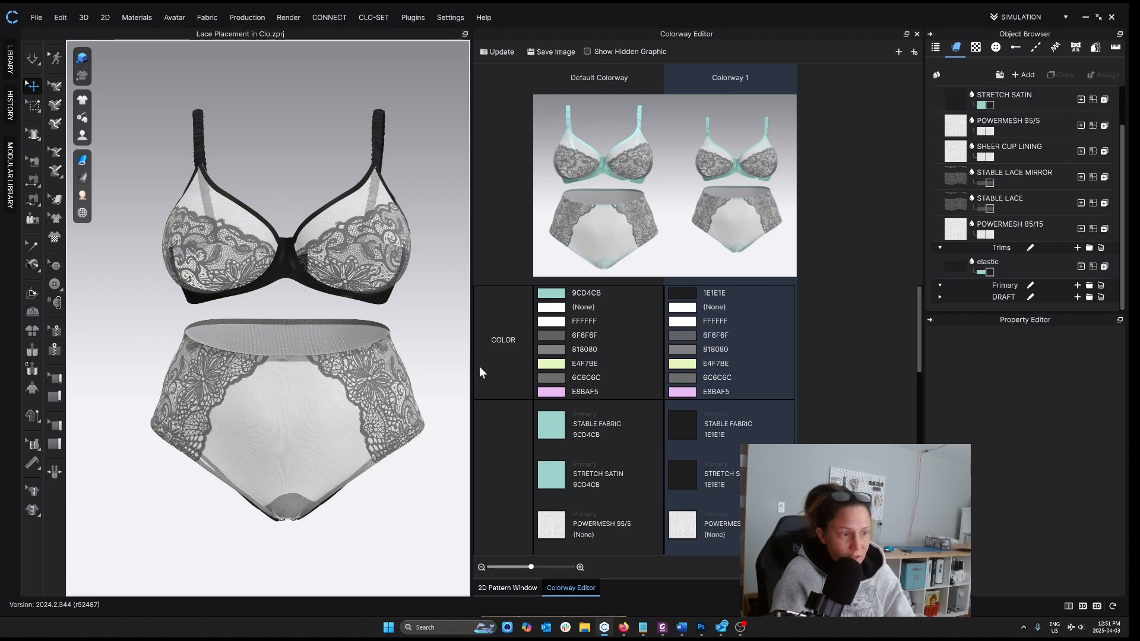
# Set the STABLE LACE MIRROR base colour in Colorway 1 to light grey C2C2C2 and copy its hex code.
pyautogui.scroll(-5, 729, 416)
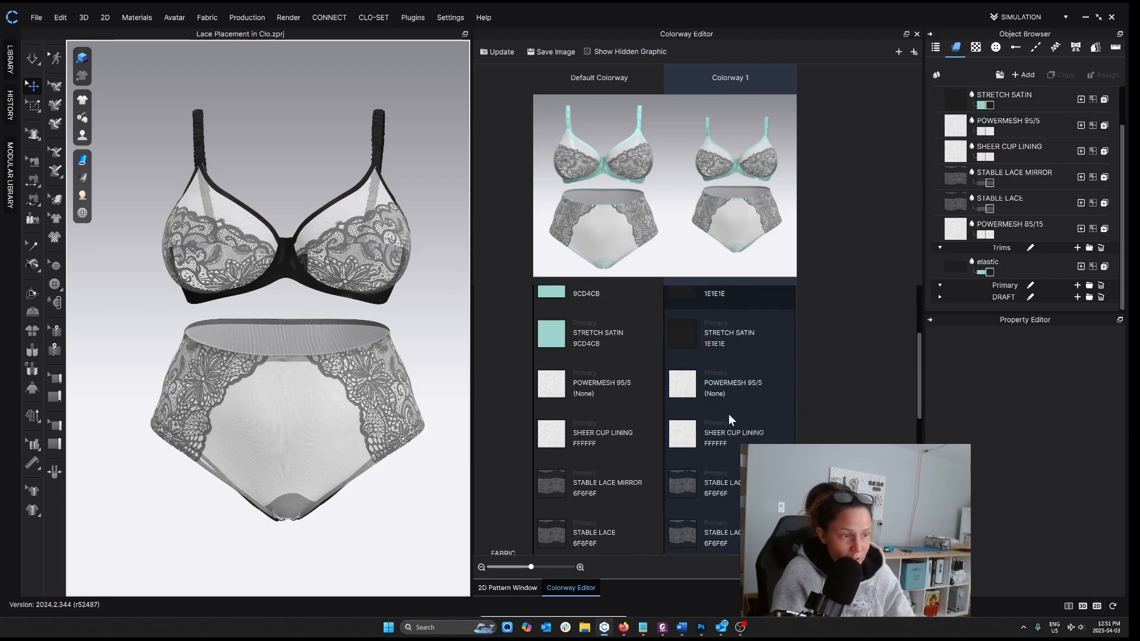
pyautogui.scroll(-2, 729, 419)
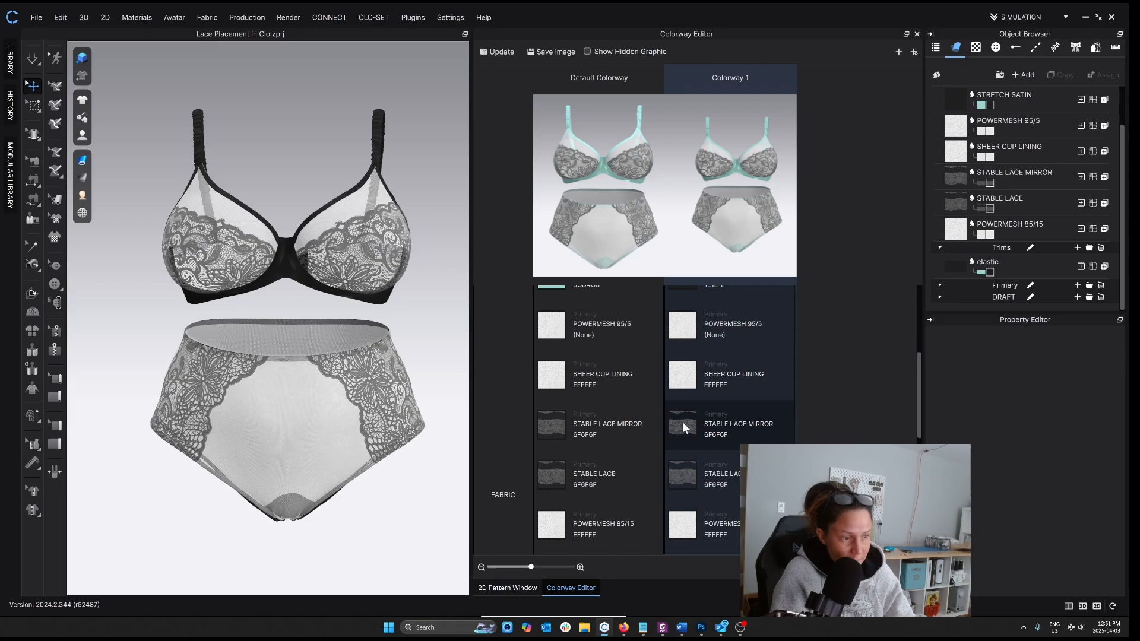
pyautogui.click(682, 422)
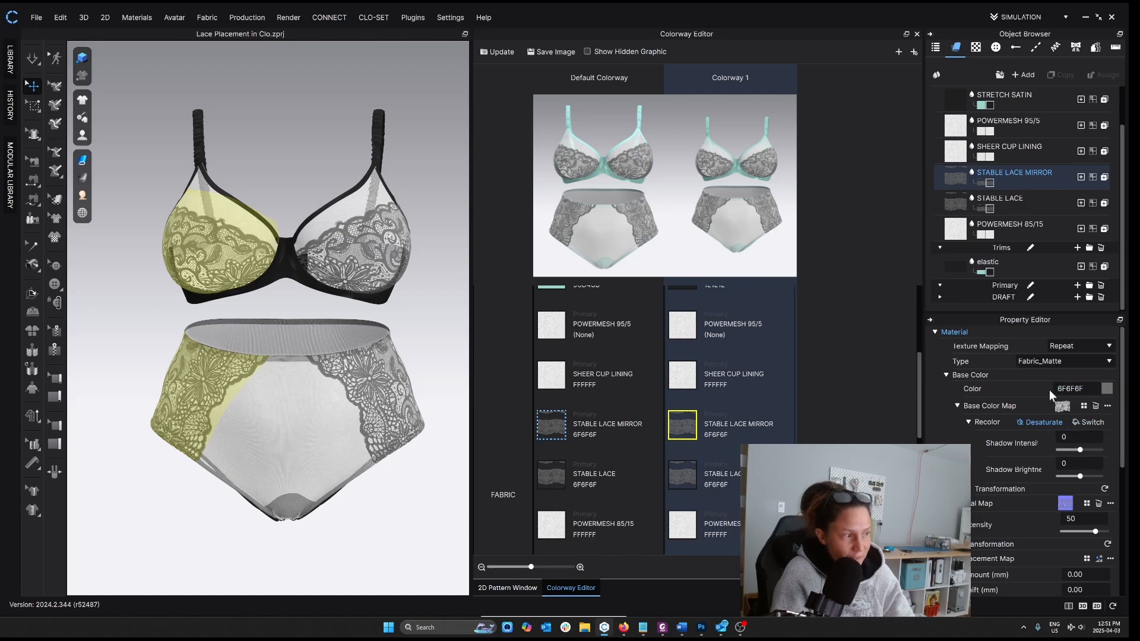
pyautogui.click(1106, 388)
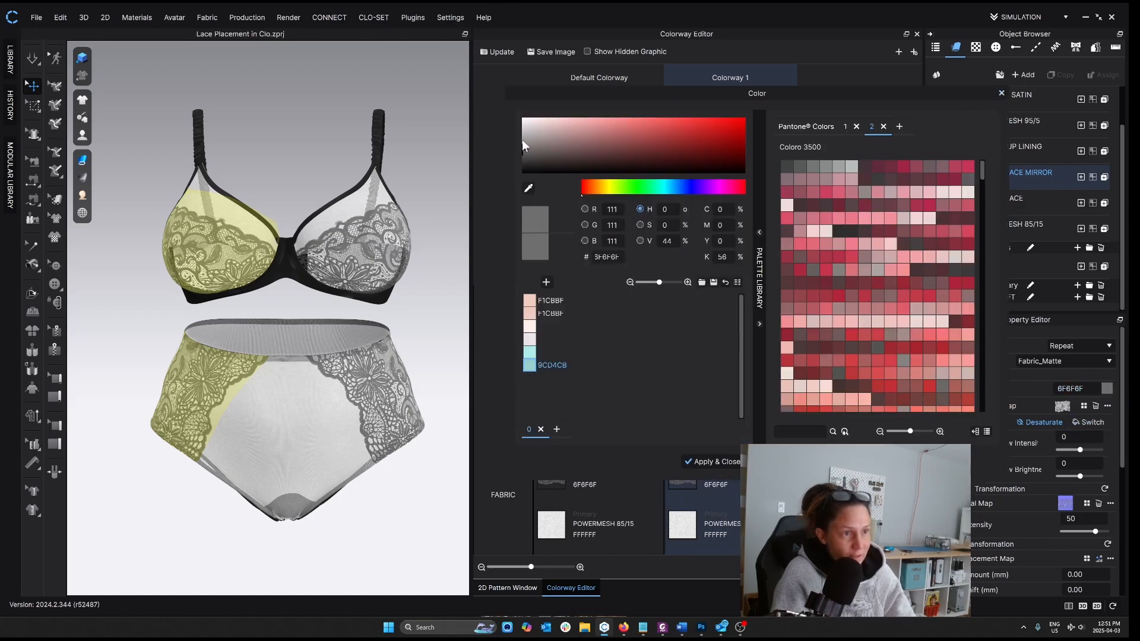
pyautogui.moveTo(522, 140); pyautogui.dragTo(512, 131)
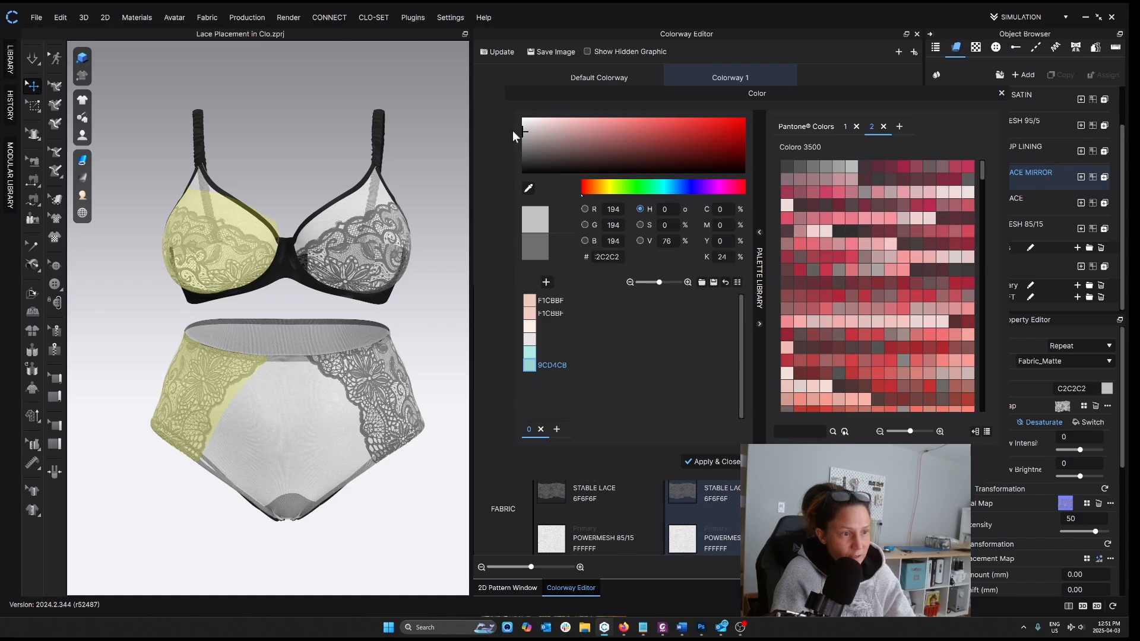
pyautogui.doubleClick(623, 259)
pyautogui.hotkey('ctrl', 'c')
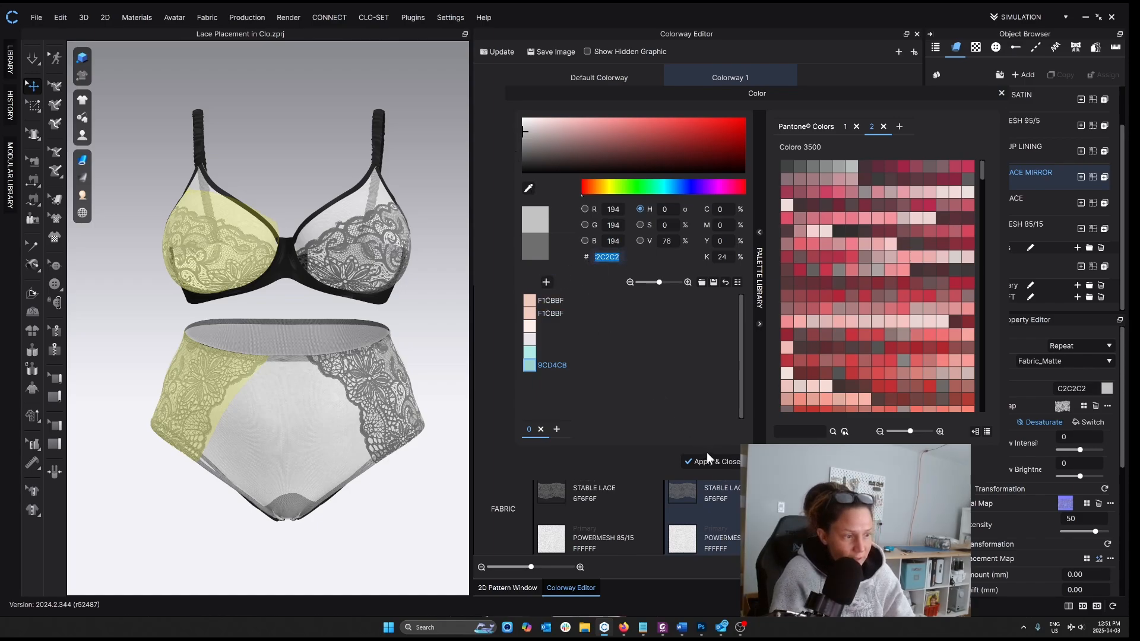
pyautogui.moveTo(878, 90); pyautogui.dragTo(809, 60)
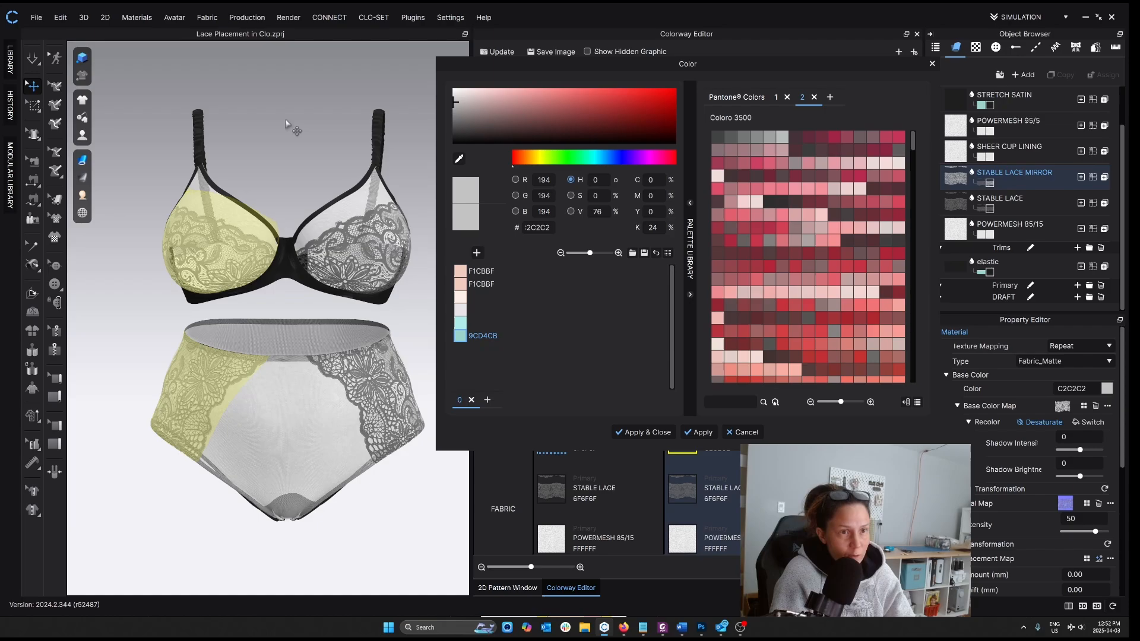
pyautogui.click(279, 141)
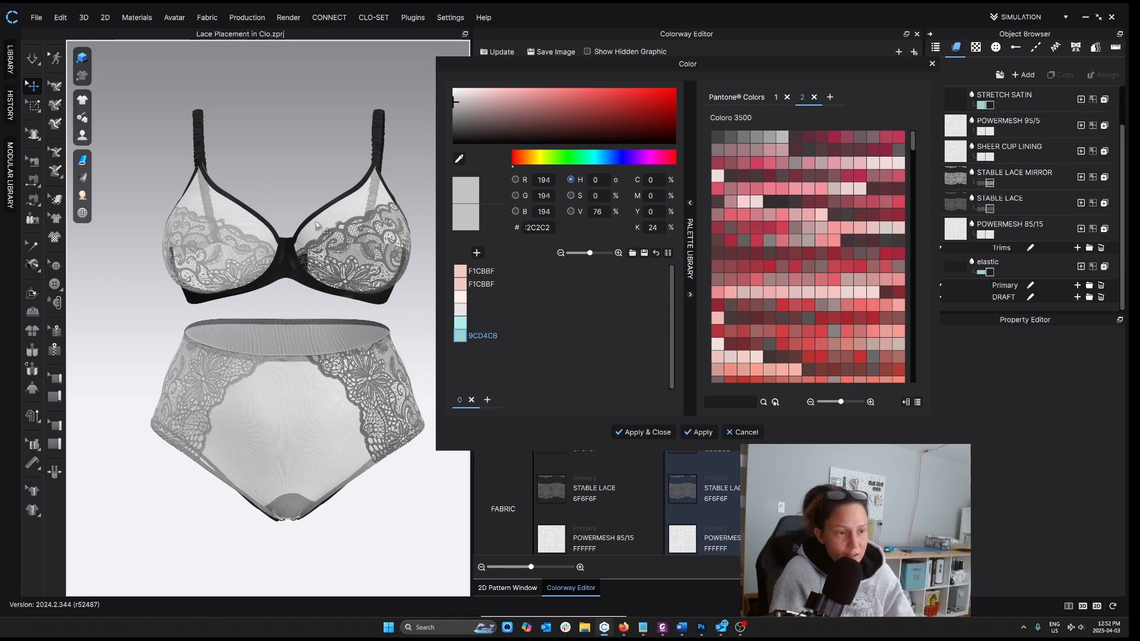
# Apply the same light grey C2C2C2 base colour to the STABLE LACE fabric in Colorway 1.
pyautogui.moveTo(718, 63); pyautogui.dragTo(681, 63)
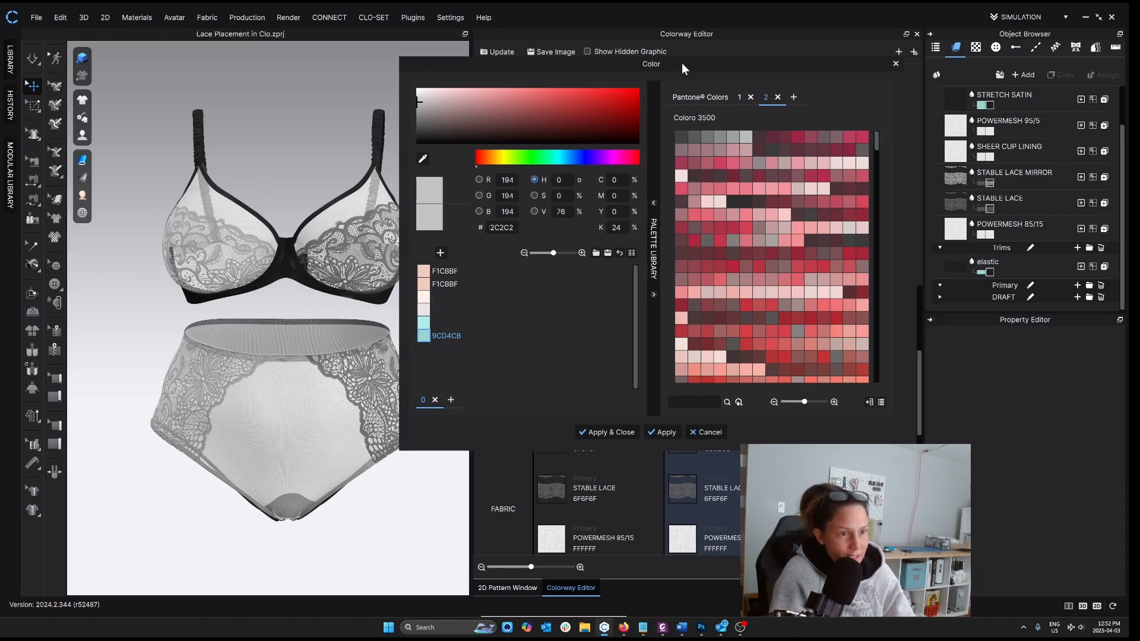
pyautogui.click(959, 173)
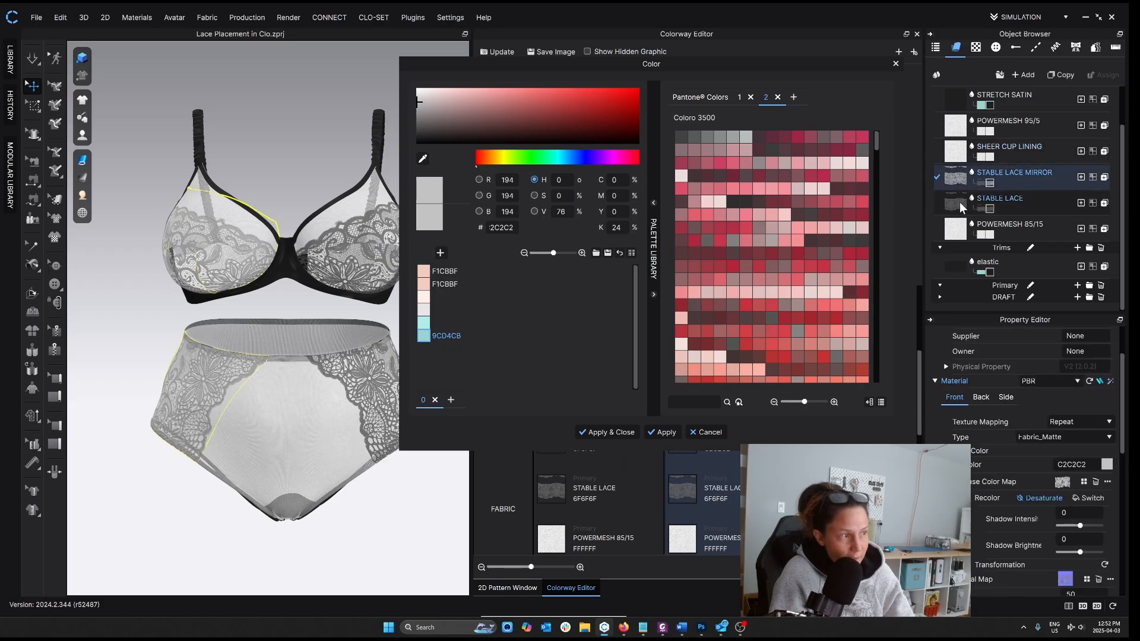
pyautogui.click(958, 201)
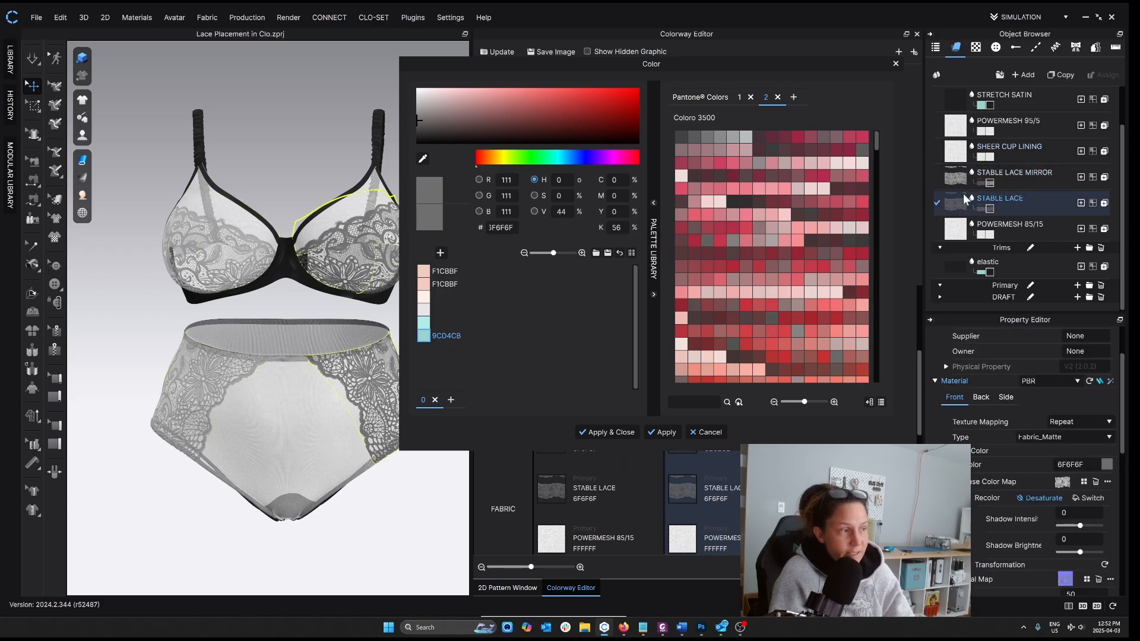
pyautogui.doubleClick(505, 227)
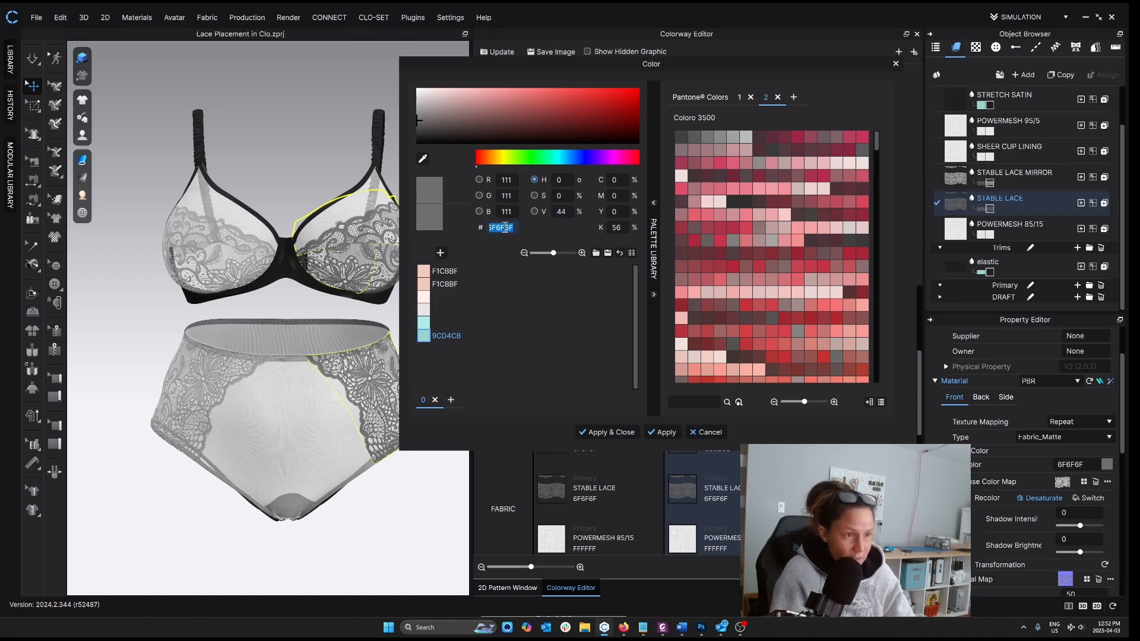
pyautogui.hotkey('ctrl', 'v')
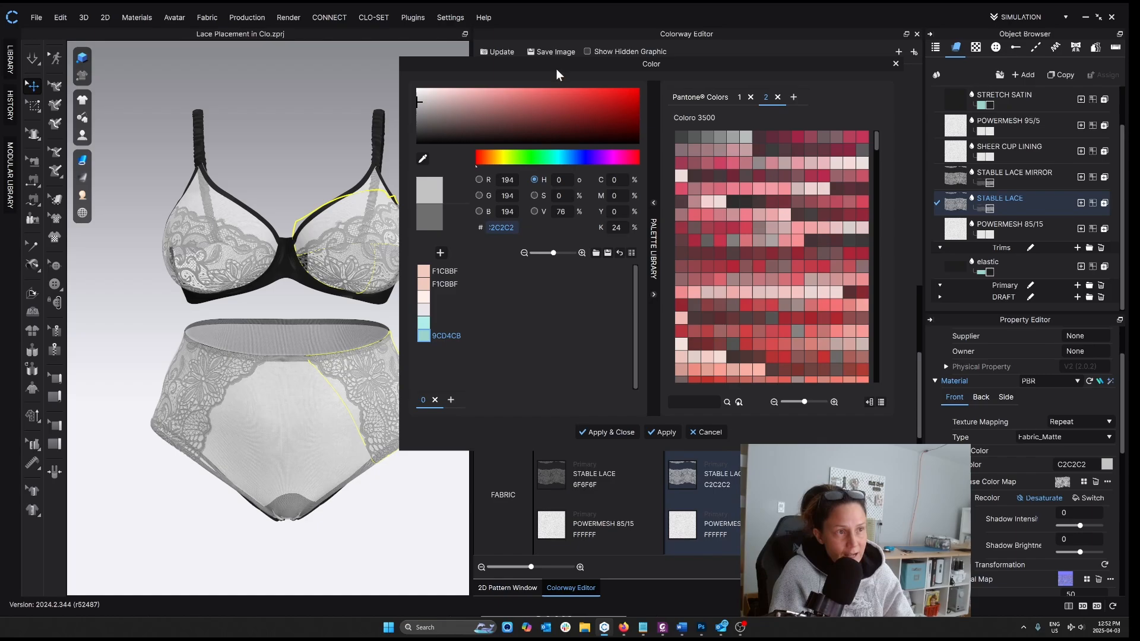
pyautogui.moveTo(556, 67); pyautogui.dragTo(596, 68)
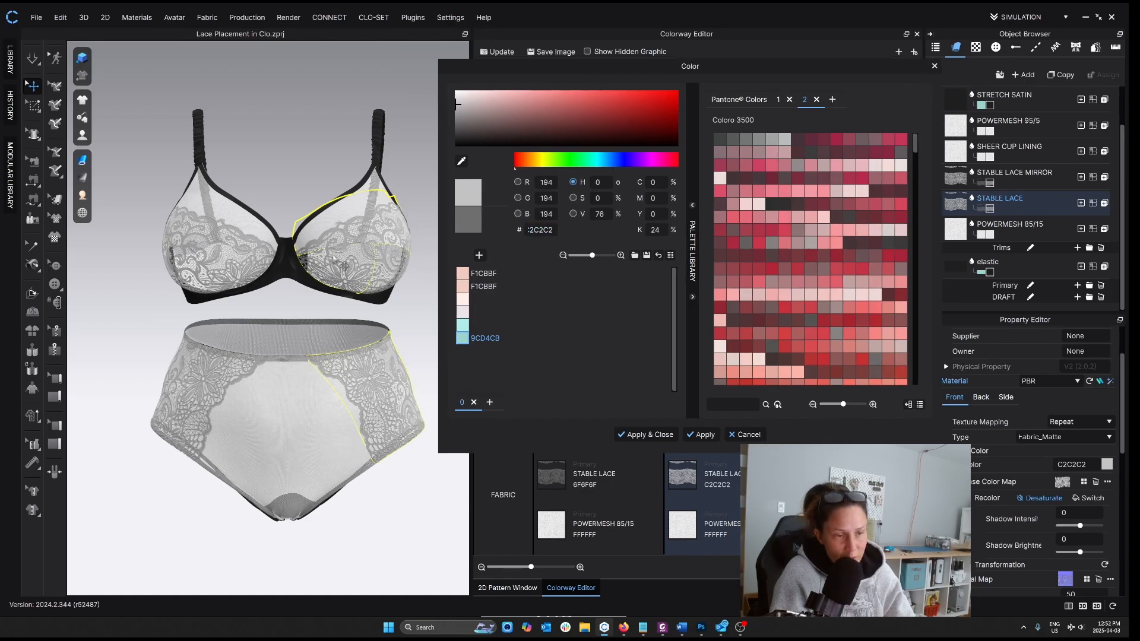
pyautogui.click(416, 323)
pyautogui.hotkey('ctrl', 'z')
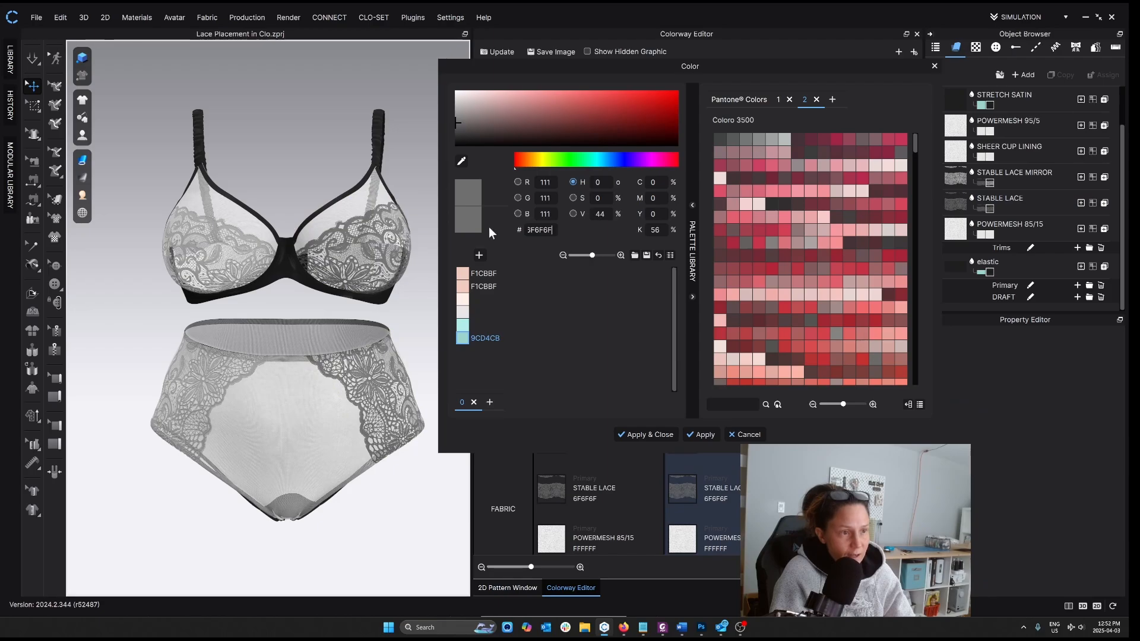
pyautogui.write('C2C2C2')
pyautogui.press('Return')
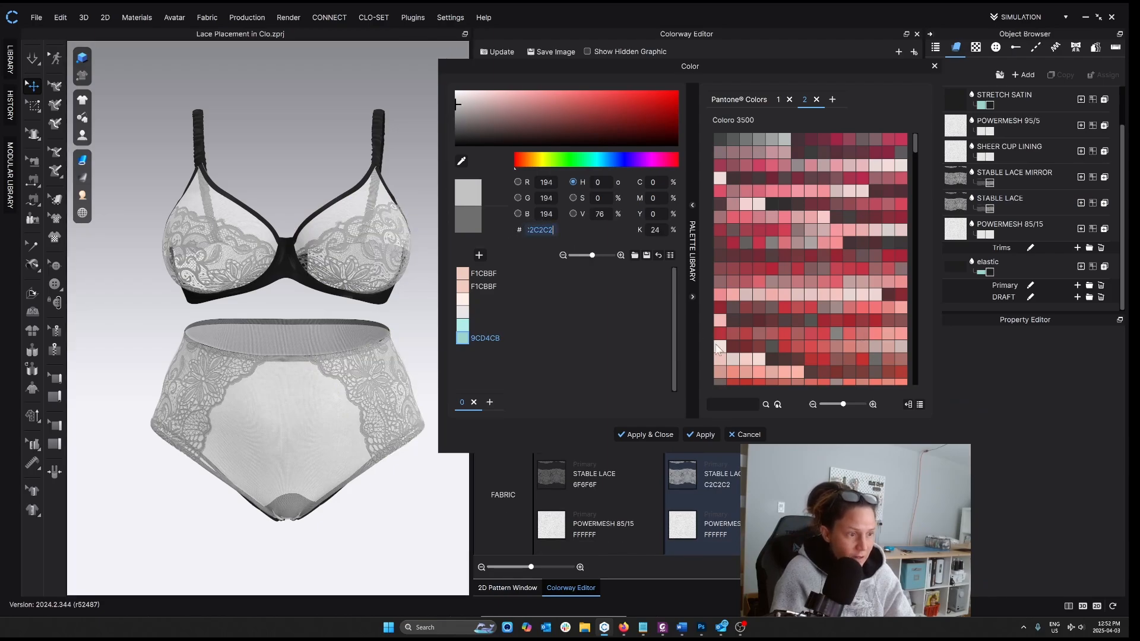
pyautogui.click(647, 435)
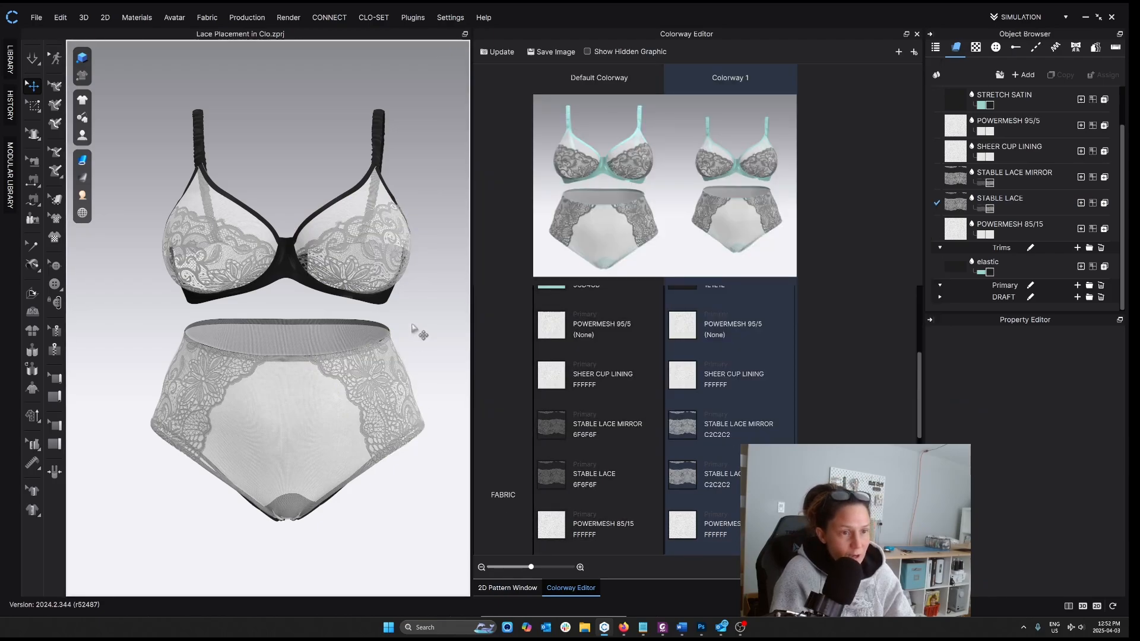
# Update the colorway thumbnails and add another colorway based on Colorway 1.
pyautogui.click(501, 52)
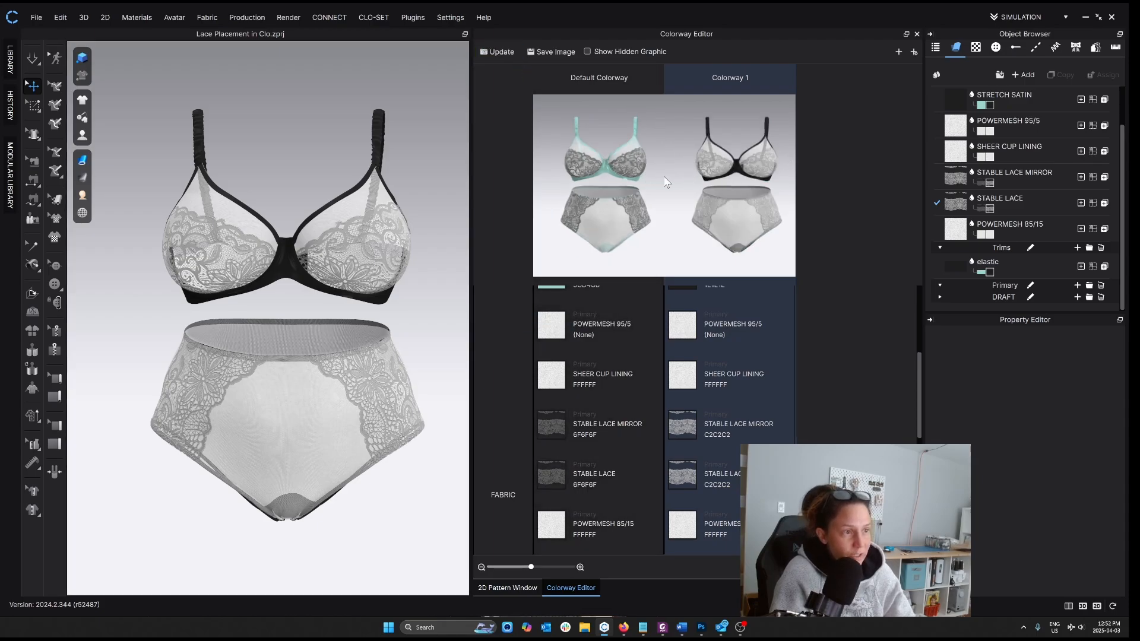
pyautogui.click(899, 50)
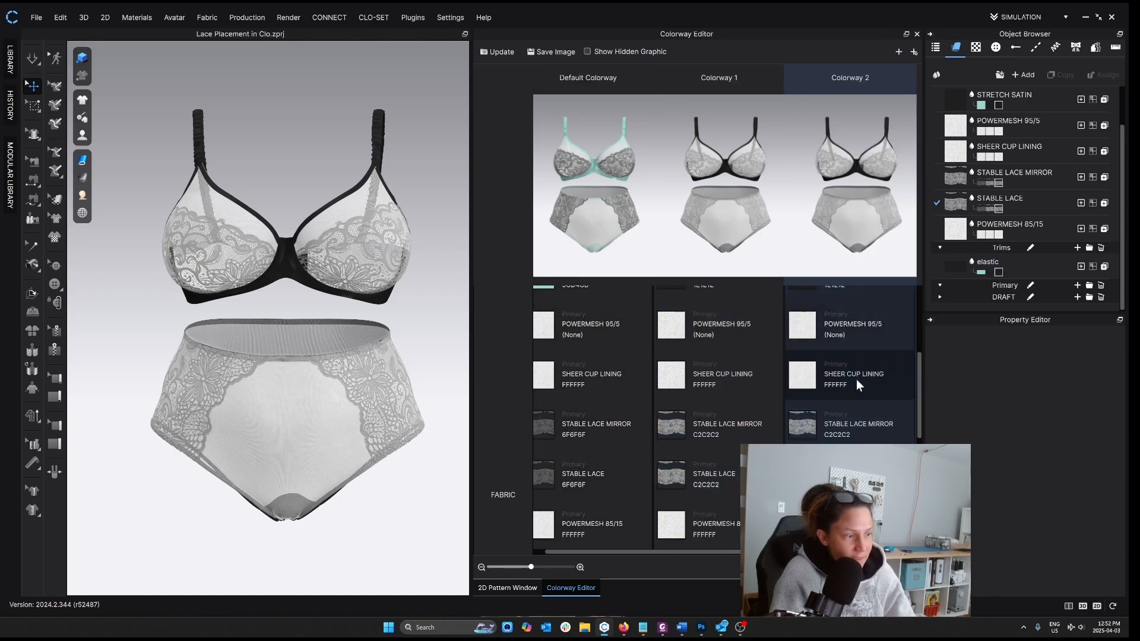
# Unlink all properties of the STABLE LACE MIRROR fabric in Colorway 2 from the other colorways.
pyautogui.click(798, 425)
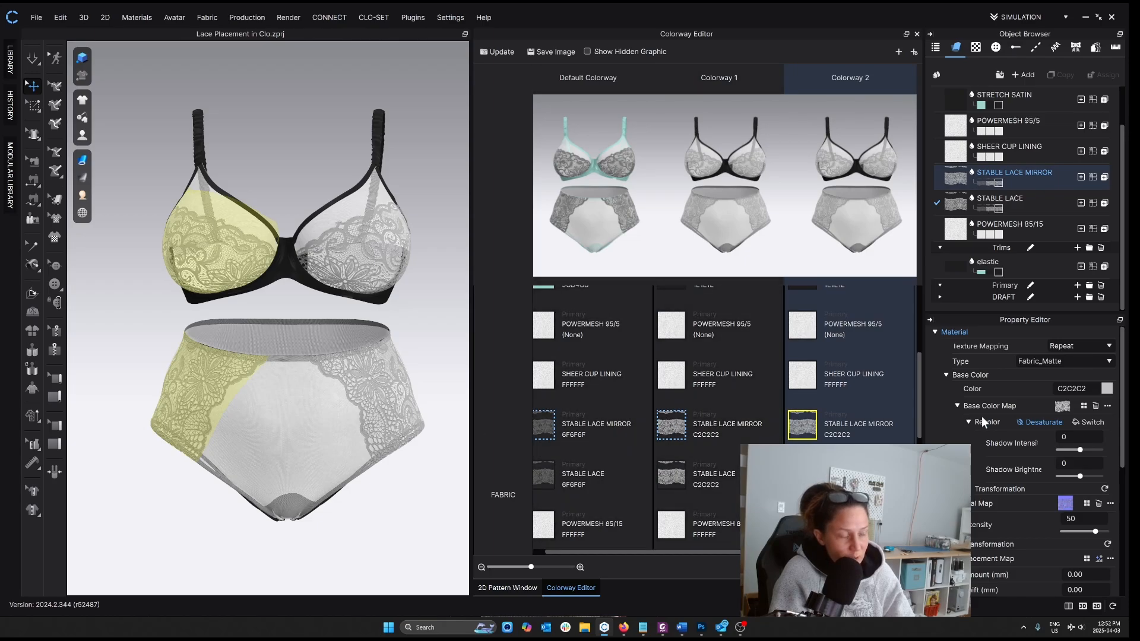
pyautogui.rightClick(806, 426)
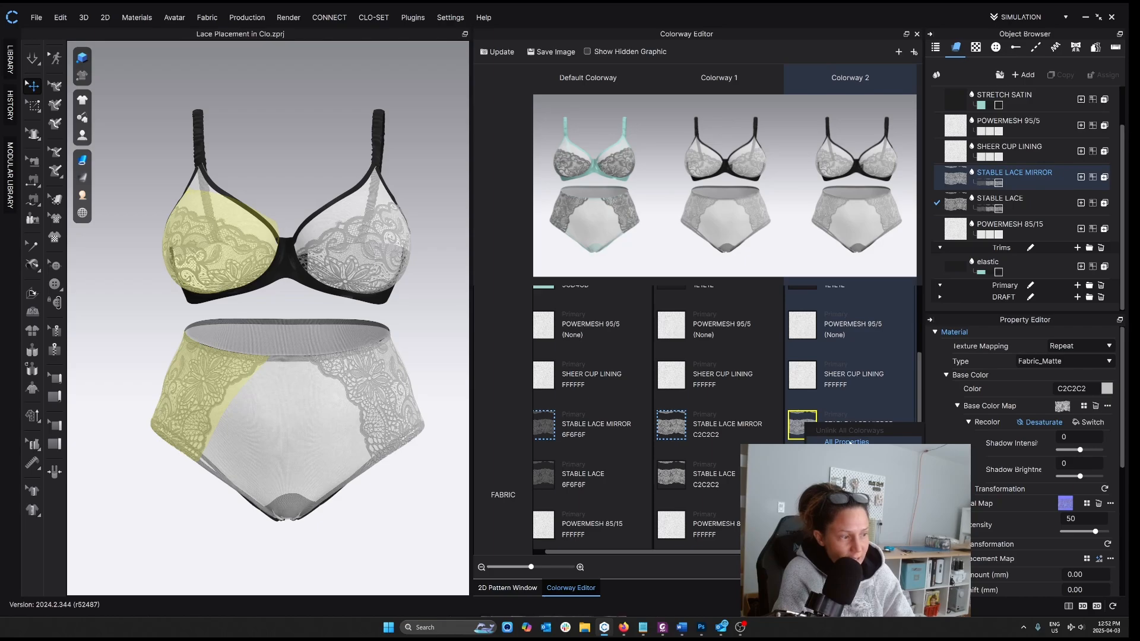
pyautogui.click(846, 442)
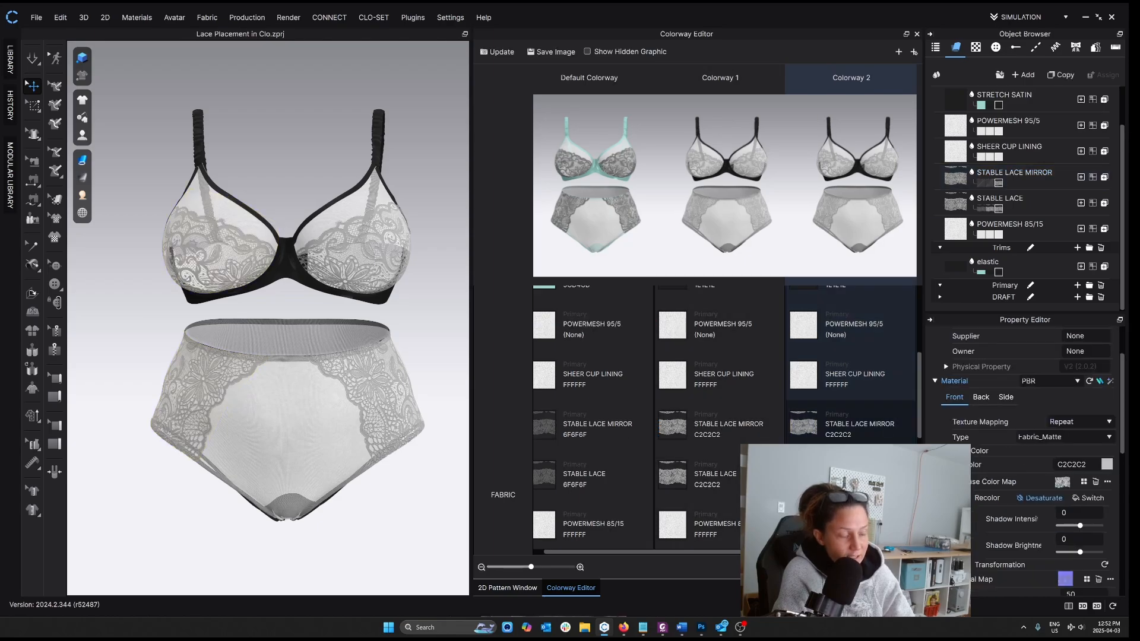
# Remove the base colour and normal maps from STABLE LACE MIRROR in Colorway 2 and apply Lace For Clo.png as its base colour map.
pyautogui.click(804, 425)
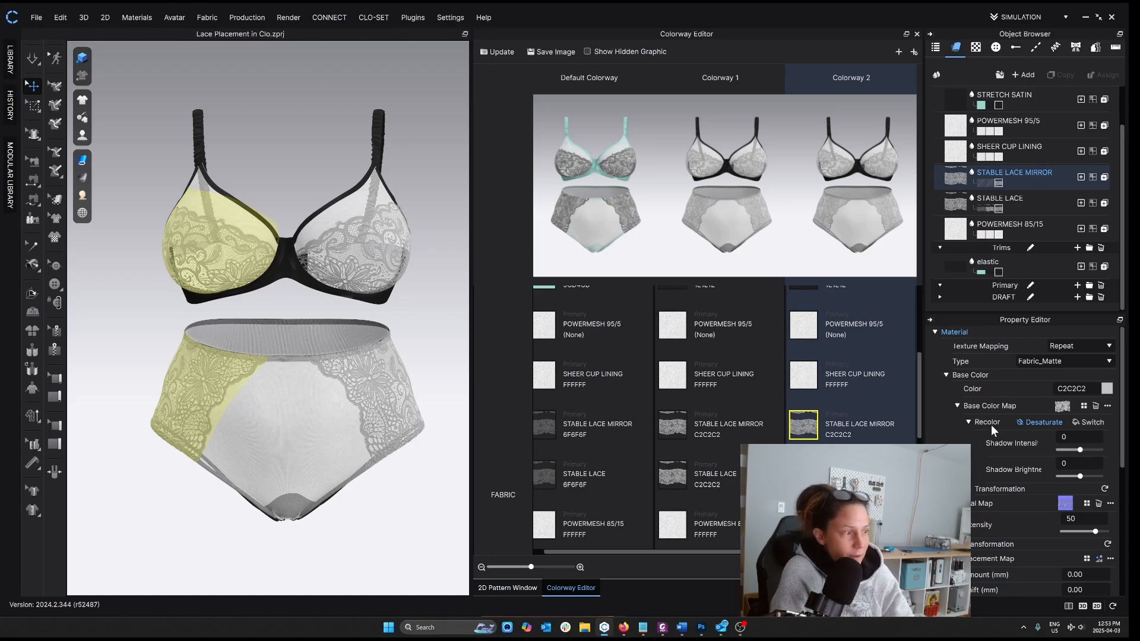
pyautogui.click(10, 60)
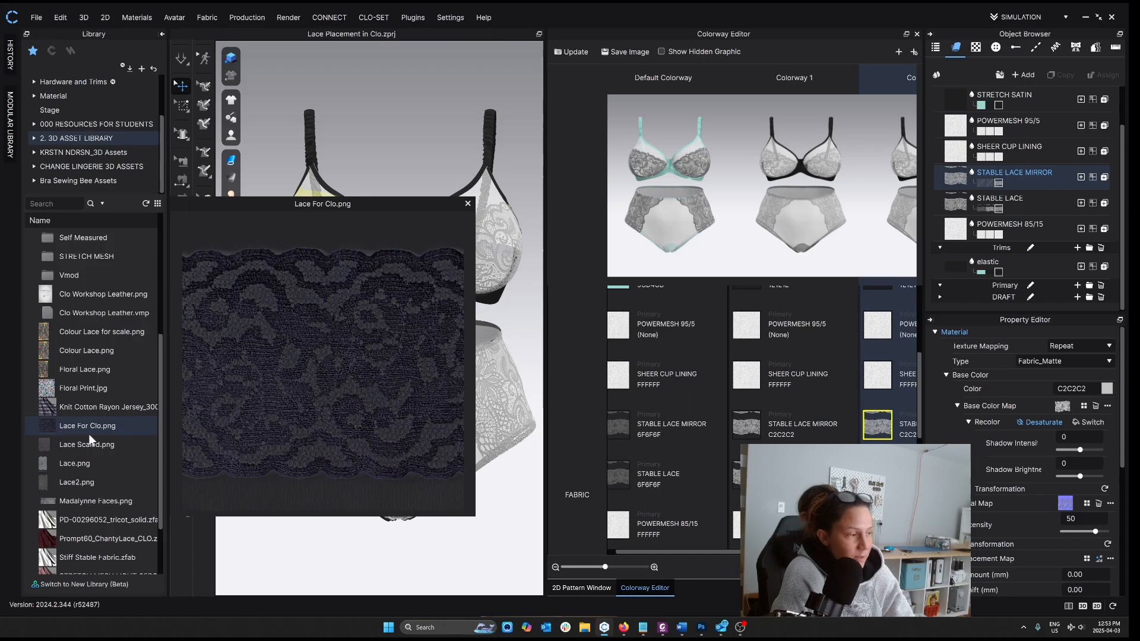
pyautogui.click(1097, 406)
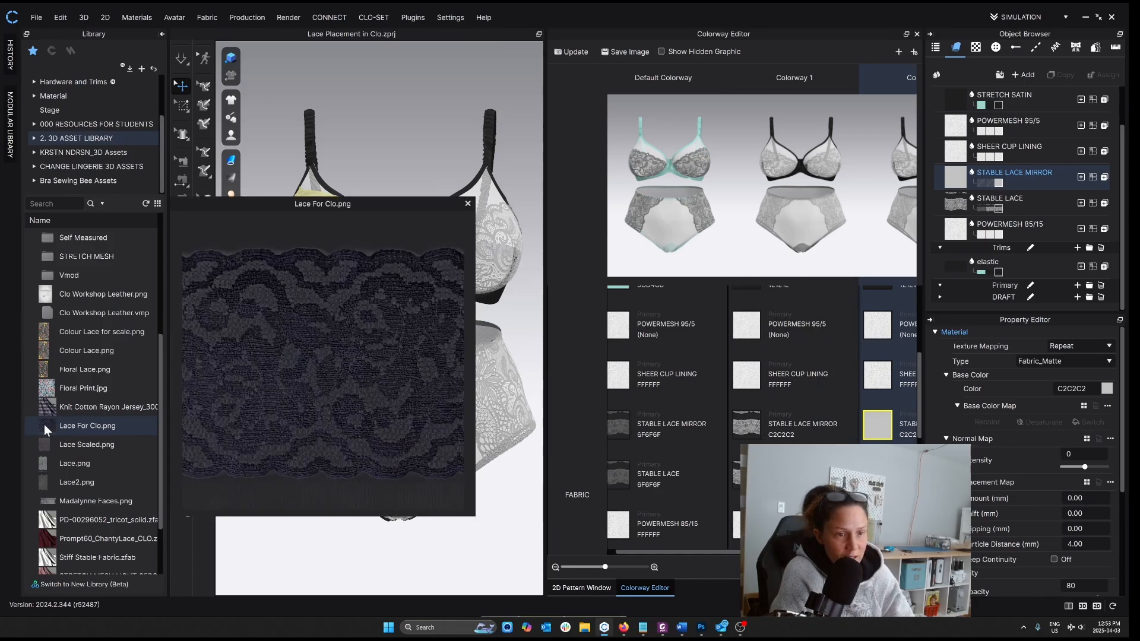
pyautogui.moveTo(45, 425); pyautogui.dragTo(1087, 410)
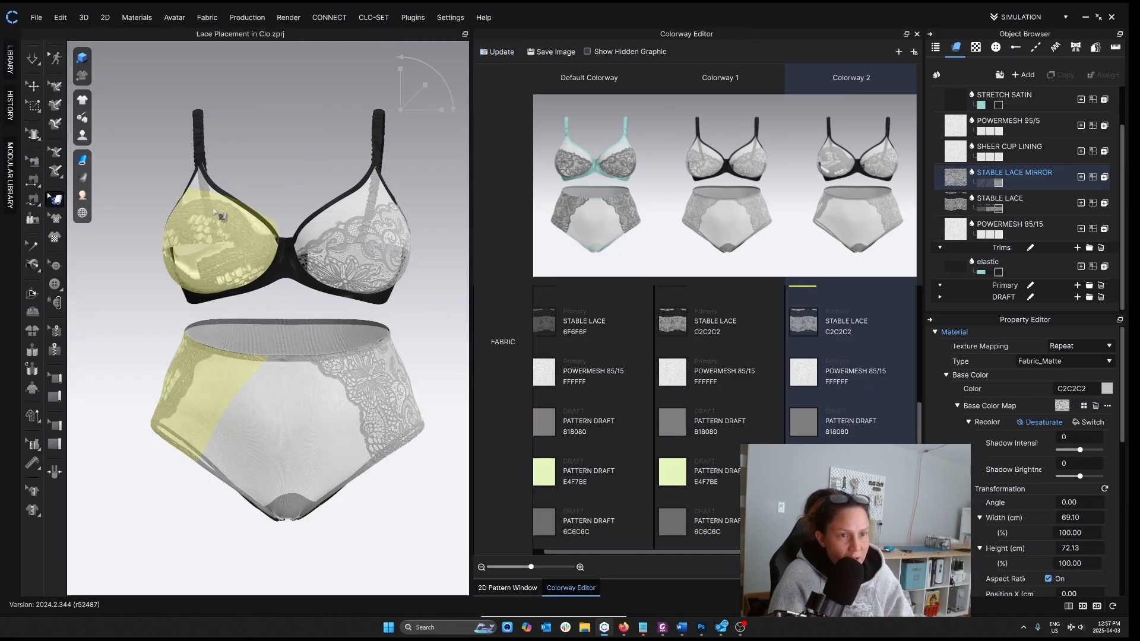
# Scale the new lace texture down proportionally to about 36 % on the mirrored bra cup.
pyautogui.click(260, 171)
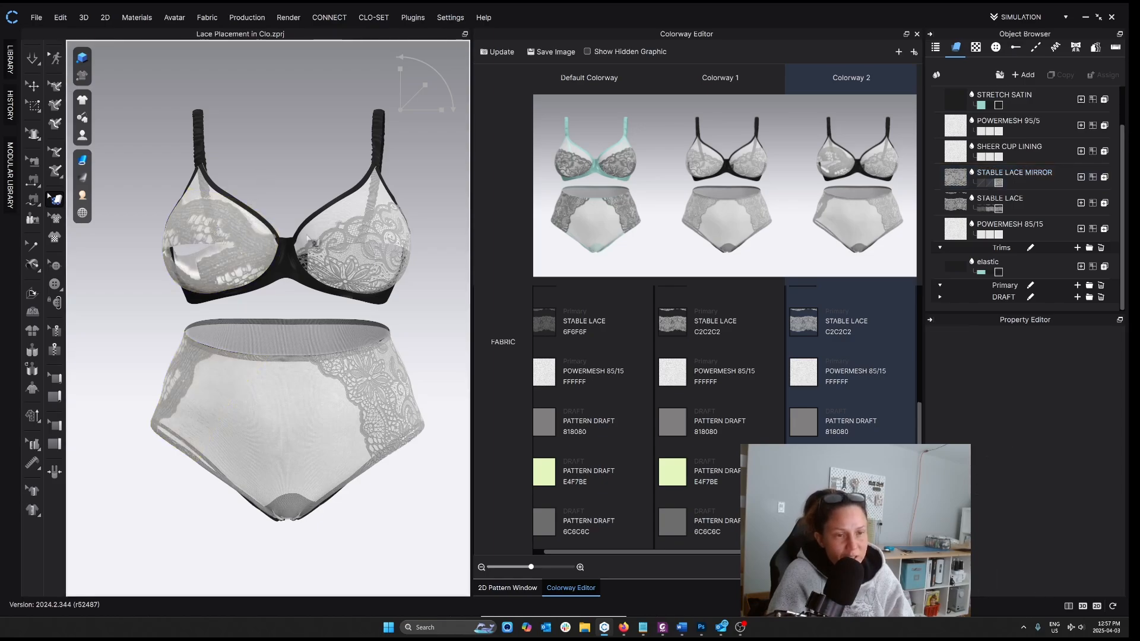
pyautogui.click(220, 231)
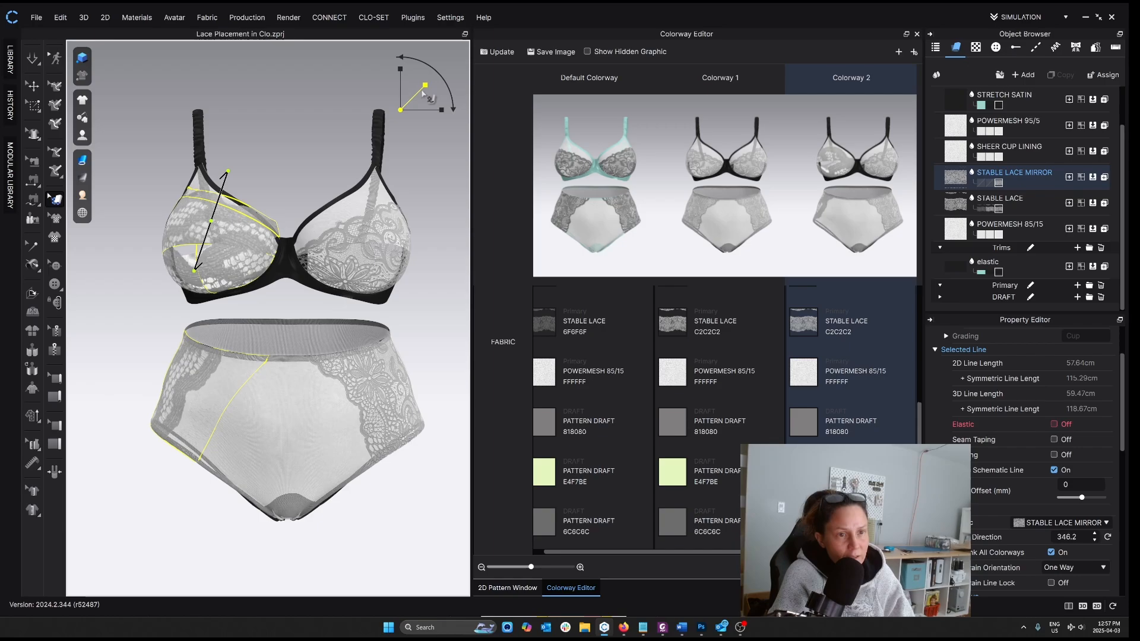
pyautogui.click(88, 217)
pyautogui.click(82, 213)
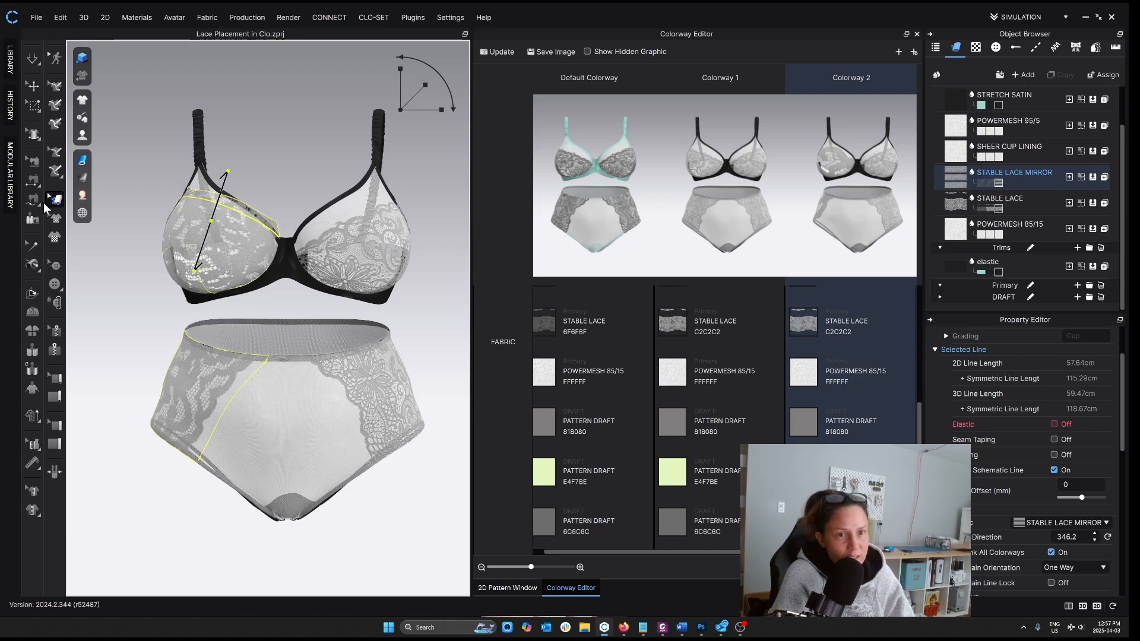
pyautogui.click(82, 213)
pyautogui.click(82, 213)
# Move the lace on the mirrored upper cup piece, rotate its grain to 333.8, and reposition the lace on the lower cup piece.
pyautogui.moveTo(211, 222); pyautogui.dragTo(230, 280)
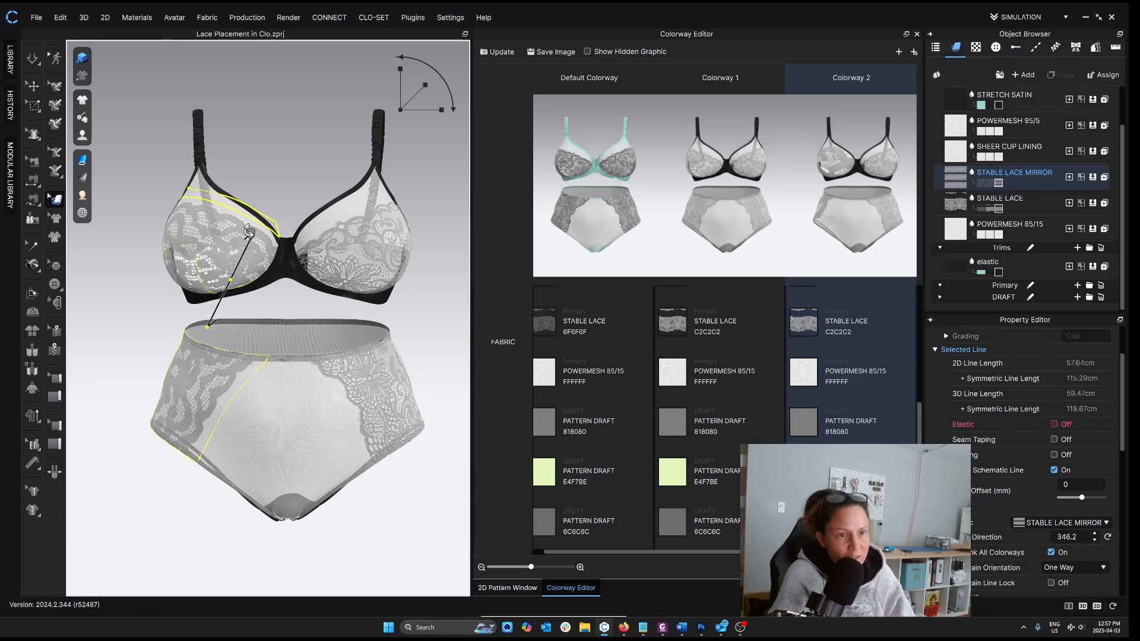
pyautogui.moveTo(252, 229); pyautogui.dragTo(261, 225)
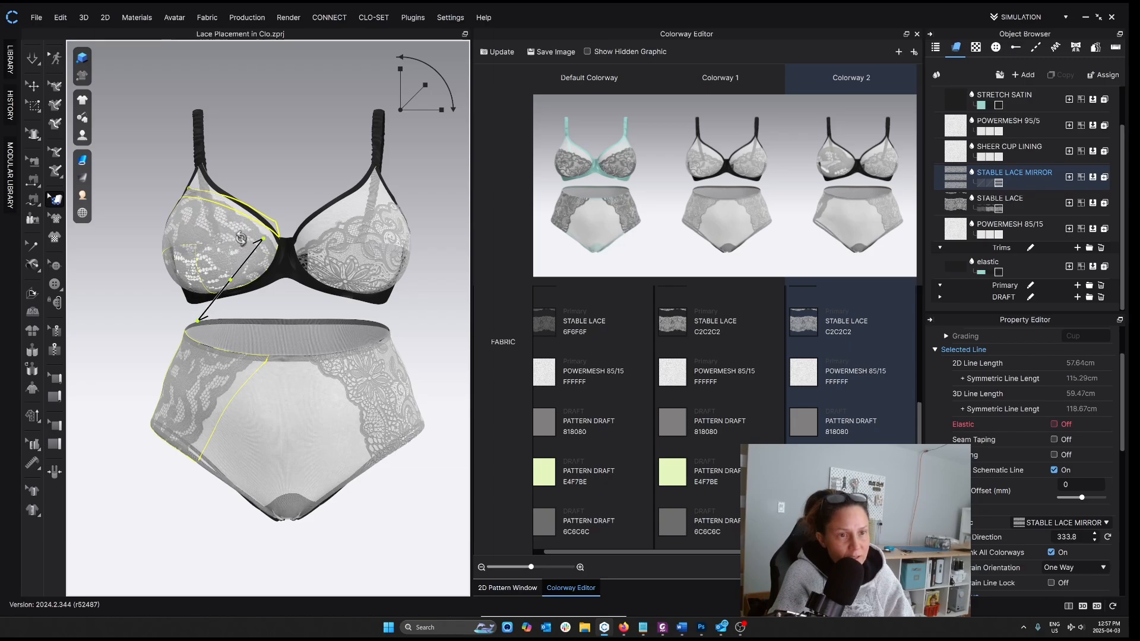
pyautogui.moveTo(225, 294); pyautogui.dragTo(228, 251)
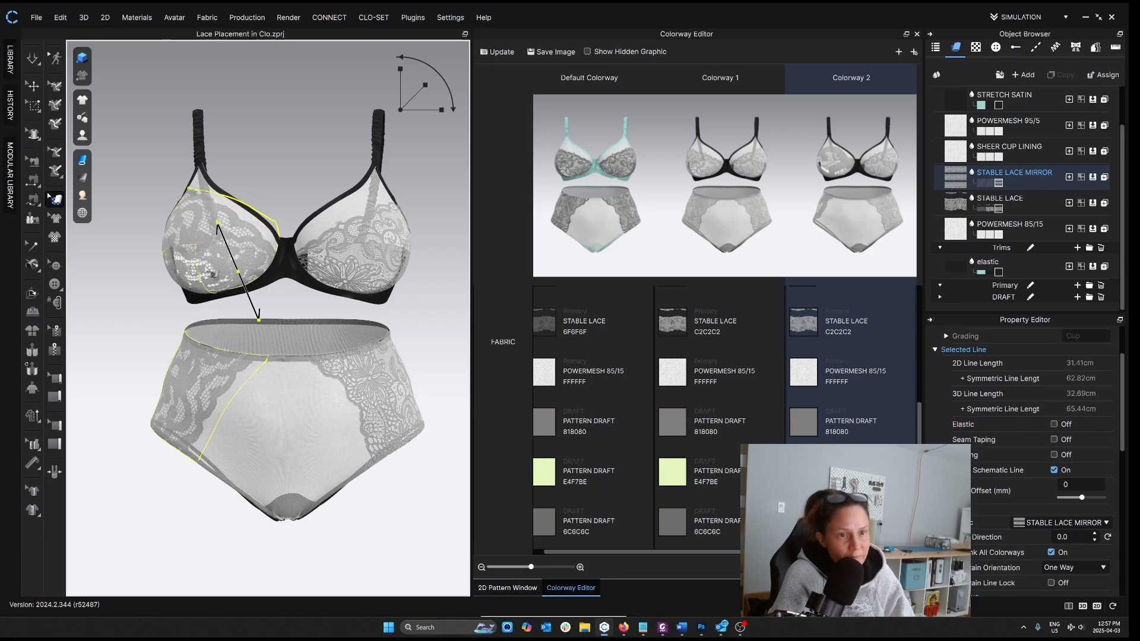
# Rotate and reposition the new lace on the mirrored brief side panel so its scalloped edge follows the panel edge.
pyautogui.click(210, 396)
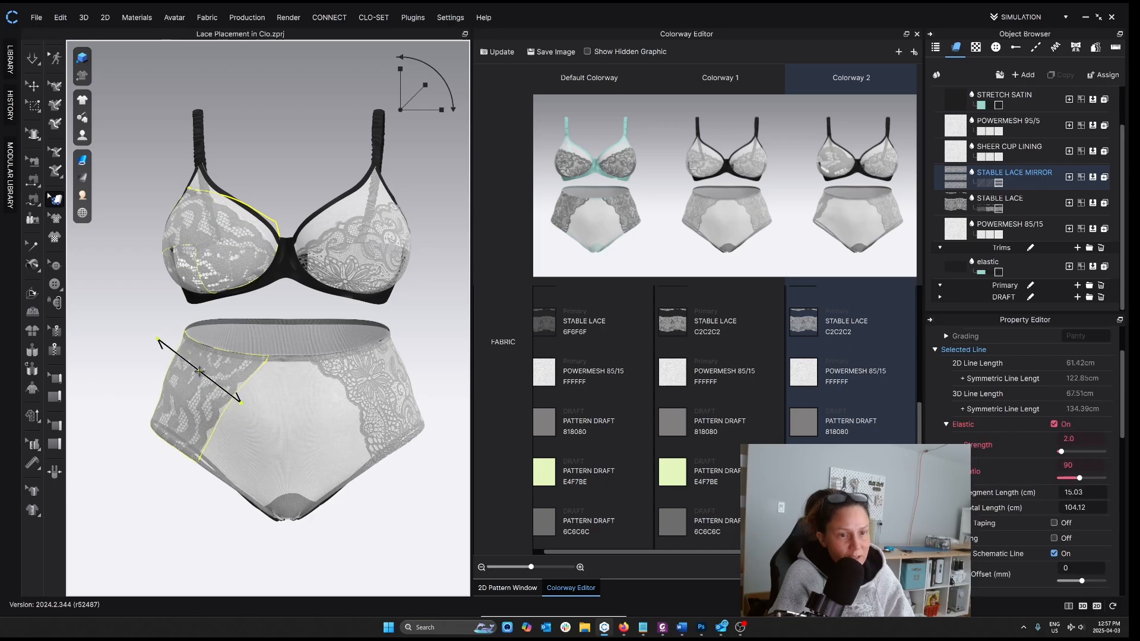
pyautogui.moveTo(158, 340); pyautogui.dragTo(168, 330)
pyautogui.moveTo(198, 371); pyautogui.dragTo(179, 363)
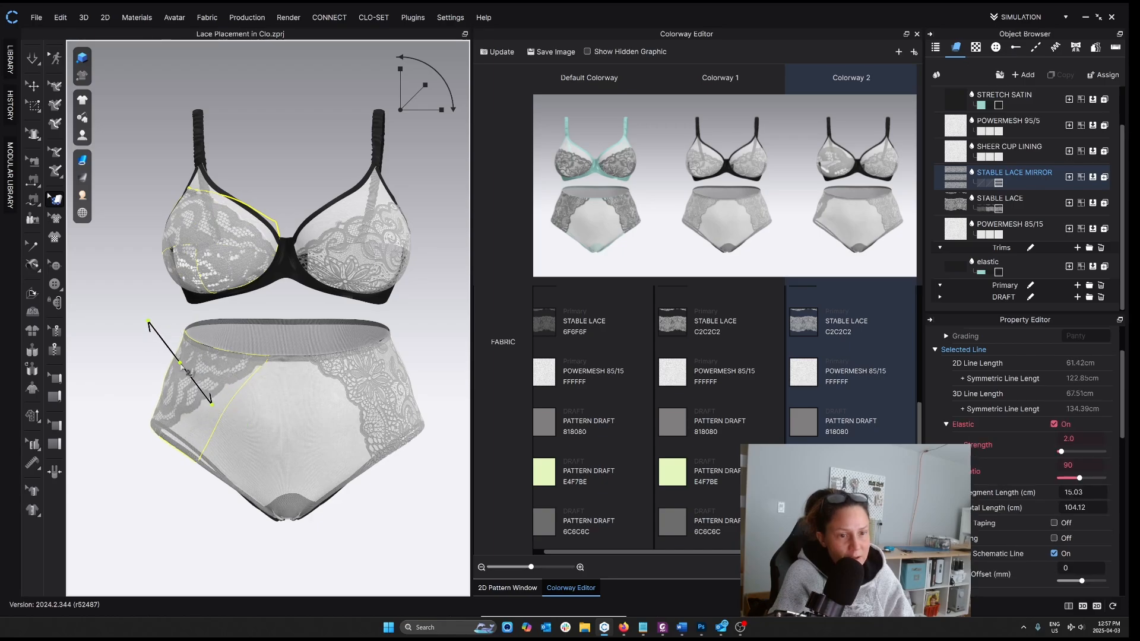
pyautogui.click(122, 333)
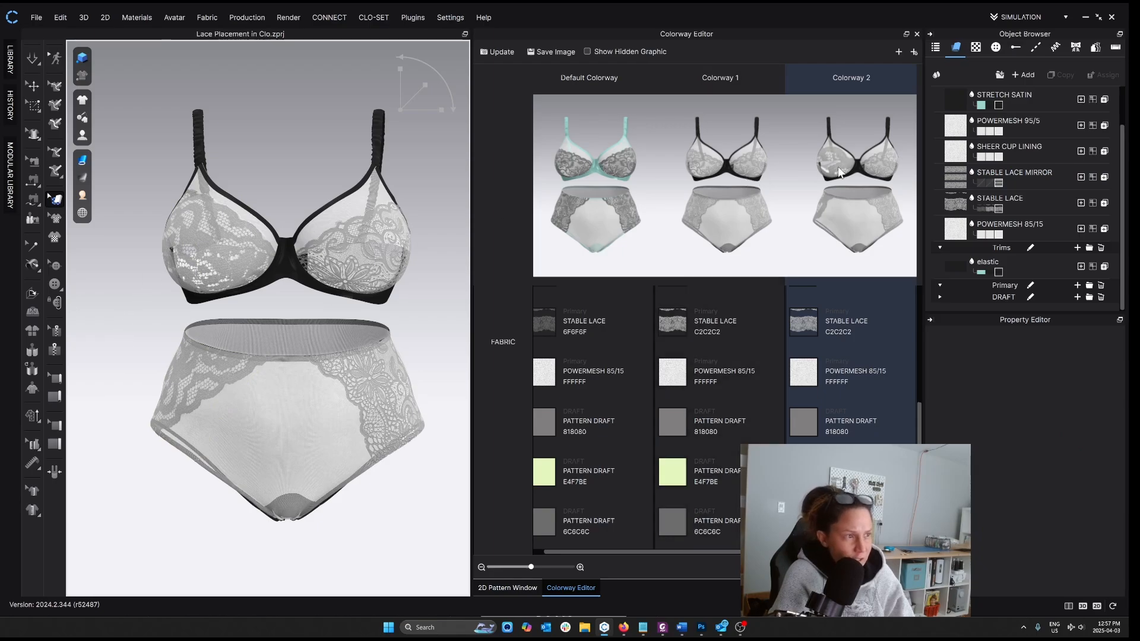
pyautogui.click(999, 207)
pyautogui.scroll(-2, 1092, 380)
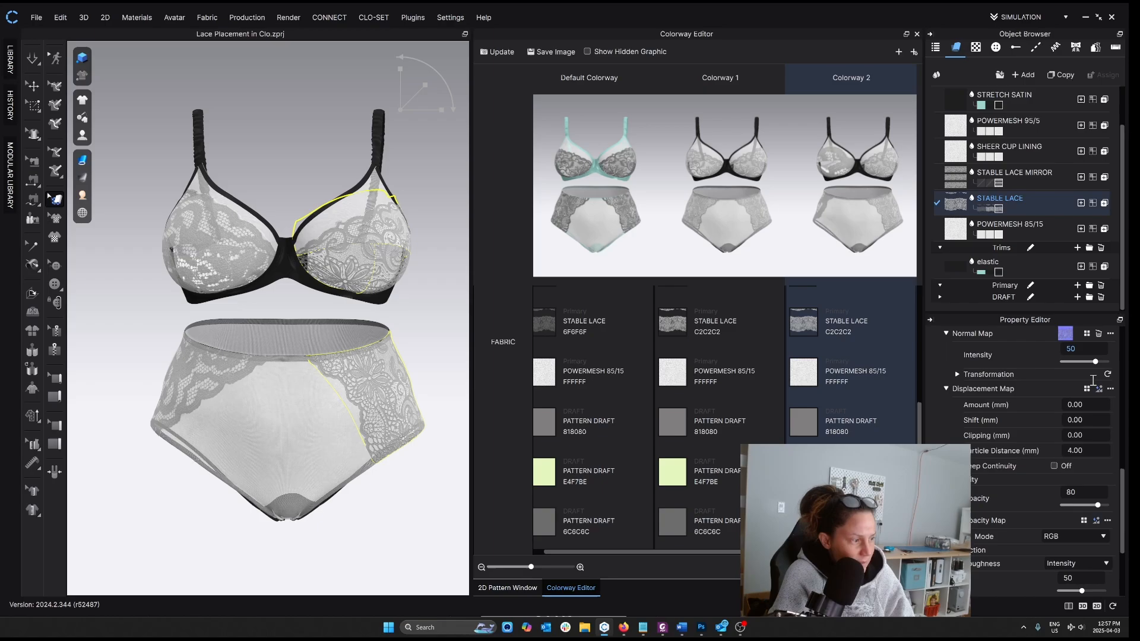
pyautogui.scroll(5, 1092, 380)
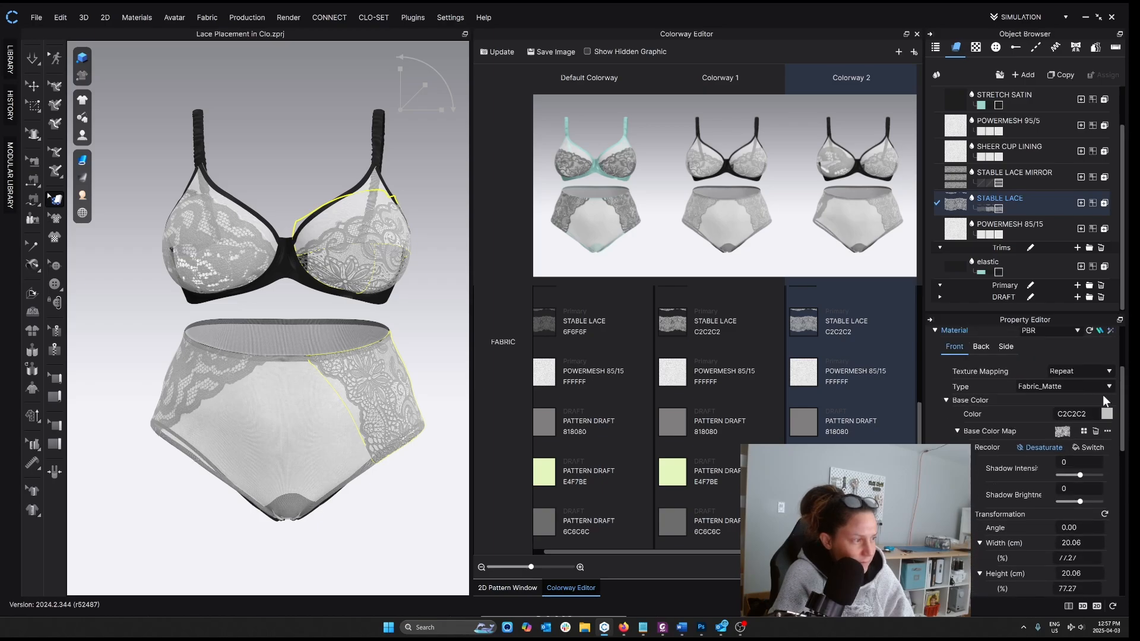
pyautogui.click(1106, 414)
pyautogui.moveTo(472, 145); pyautogui.dragTo(447, 155)
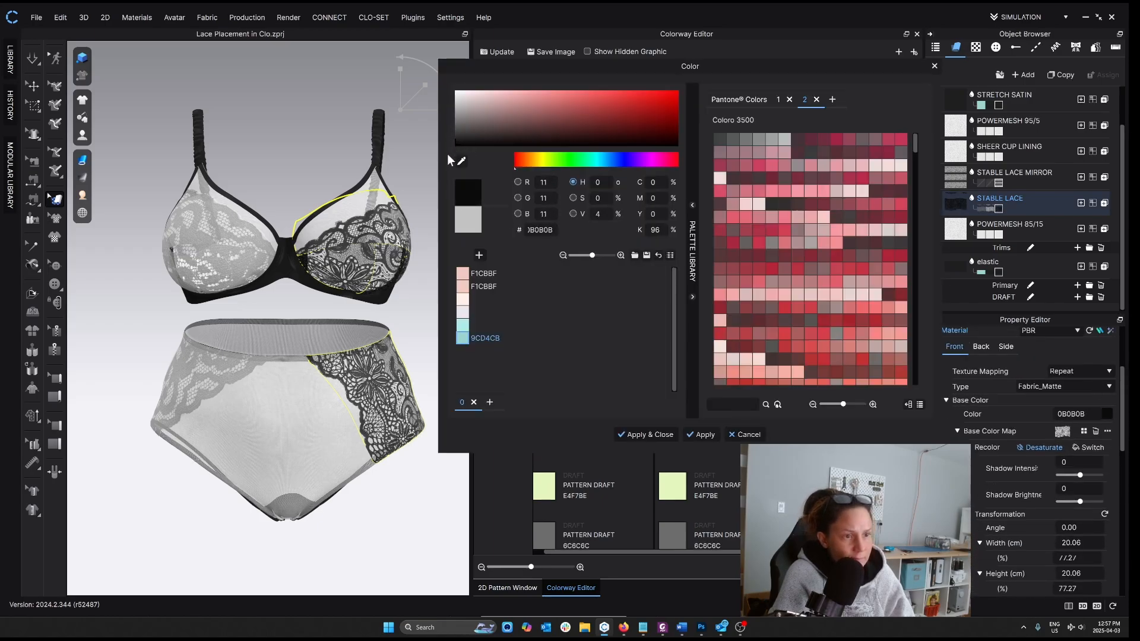
pyautogui.click(743, 434)
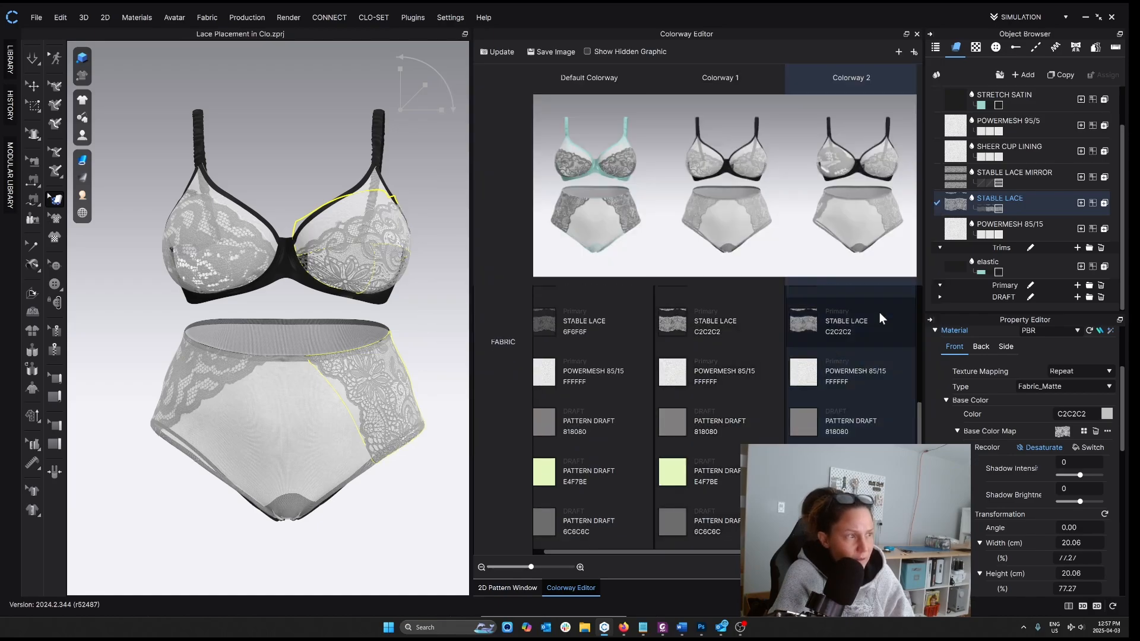
# Set the STABLE LACE MIRROR base colour in Colorway 2 to dark grey 262626.
pyautogui.click(1000, 178)
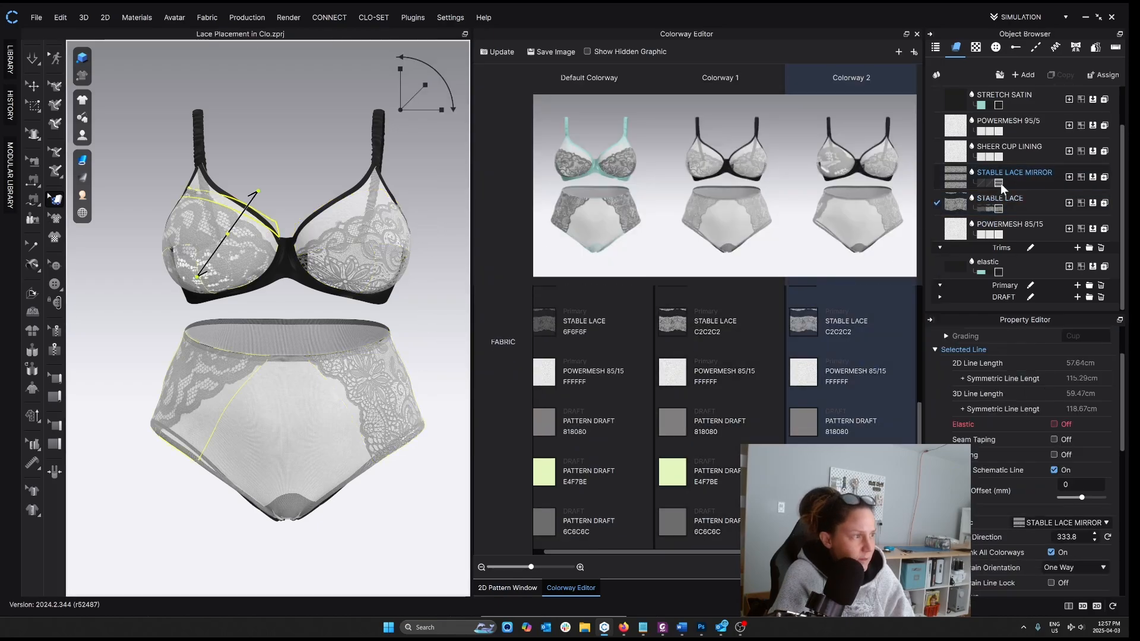
pyautogui.scroll(2, 1077, 432)
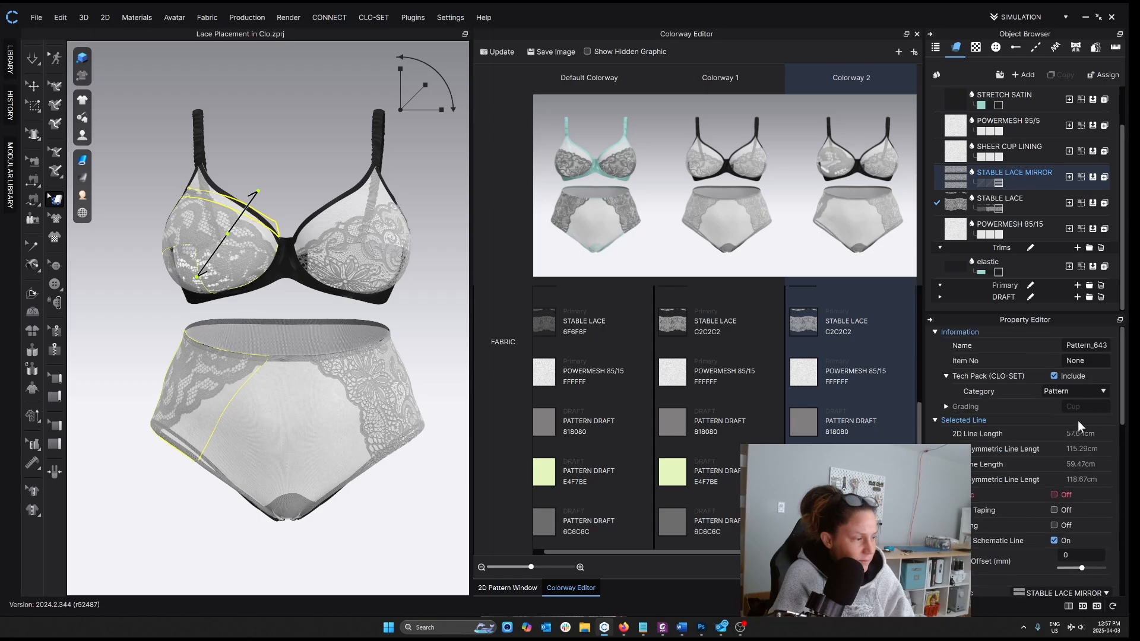
pyautogui.scroll(-1, 1077, 420)
pyautogui.scroll(1, 1078, 420)
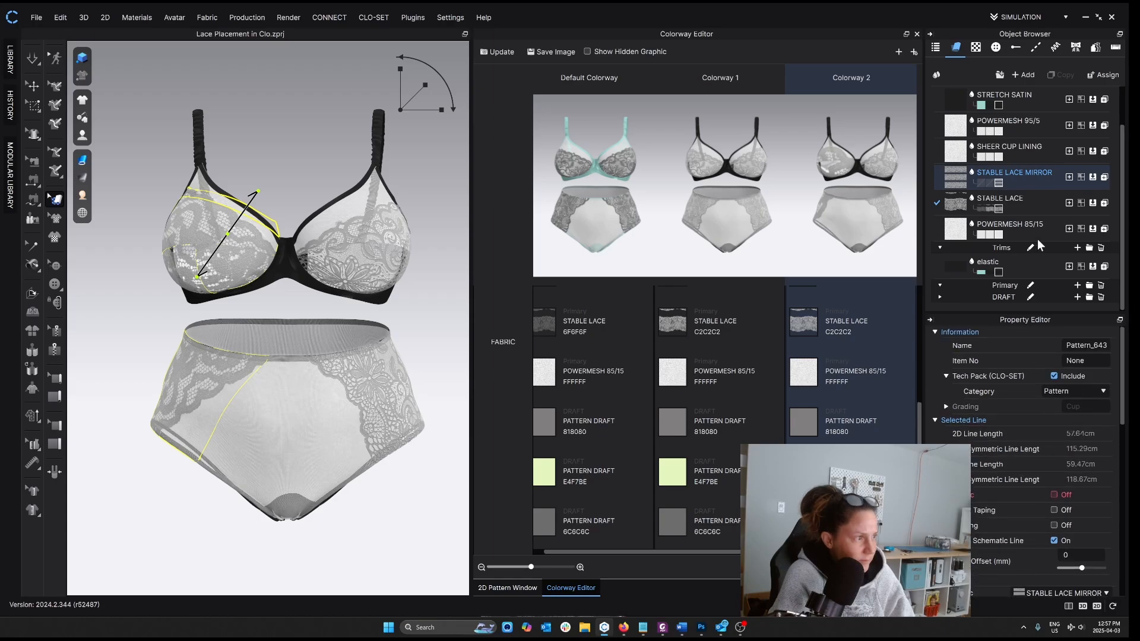
pyautogui.click(1015, 178)
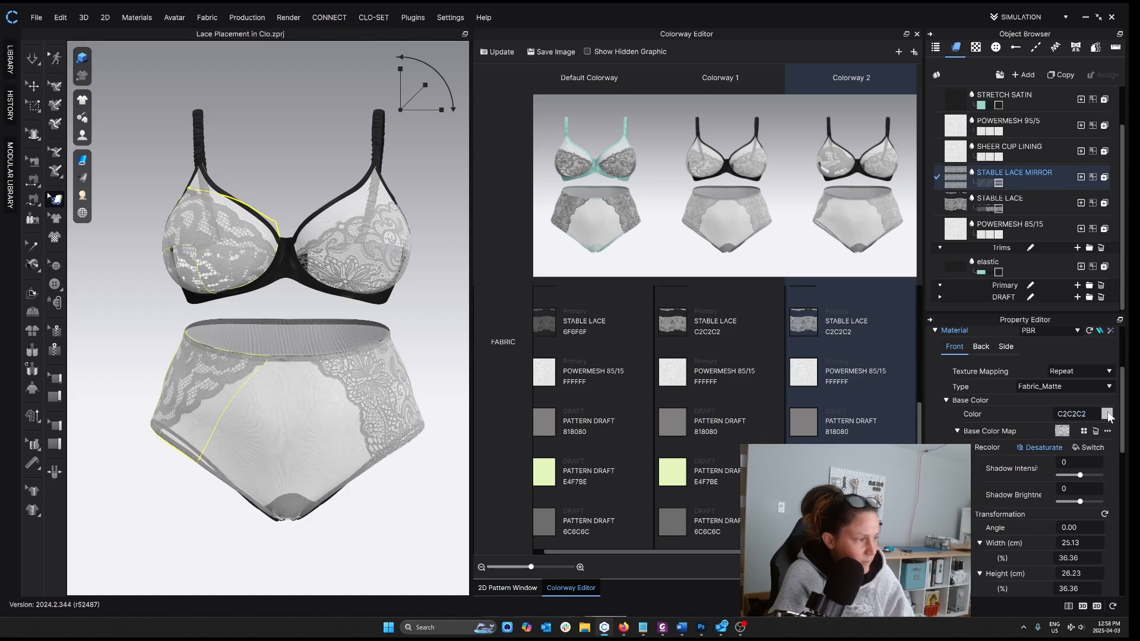
pyautogui.click(1106, 414)
pyautogui.moveTo(475, 125)
pyautogui.mouseDown()
pyautogui.moveTo(437, 123)
pyautogui.moveTo(432, 137)
pyautogui.mouseUp()
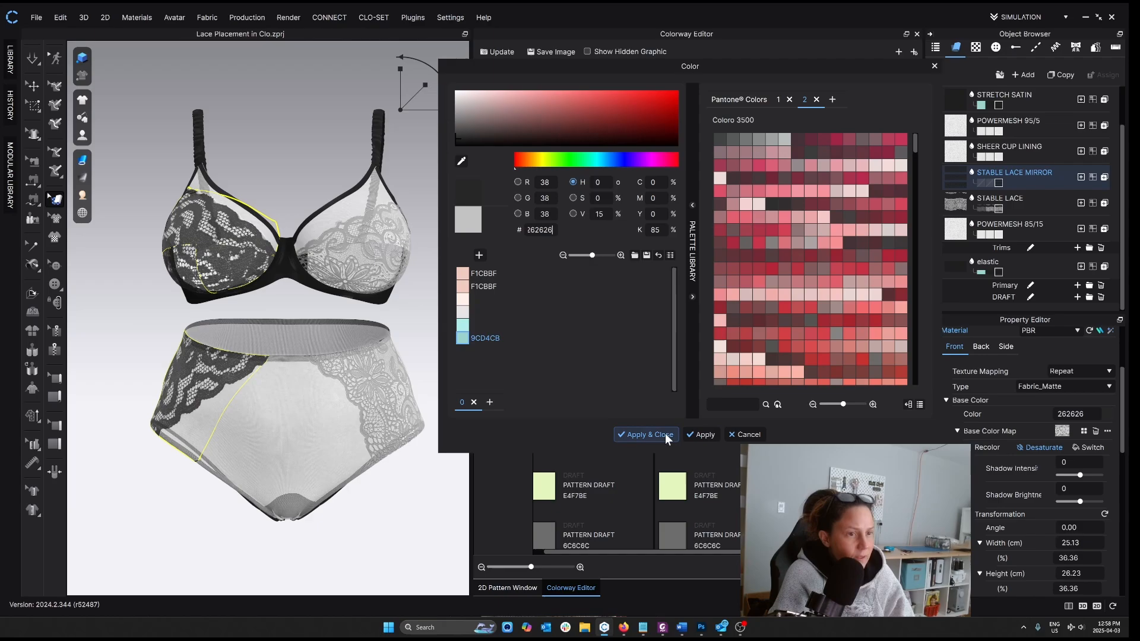
pyautogui.click(647, 434)
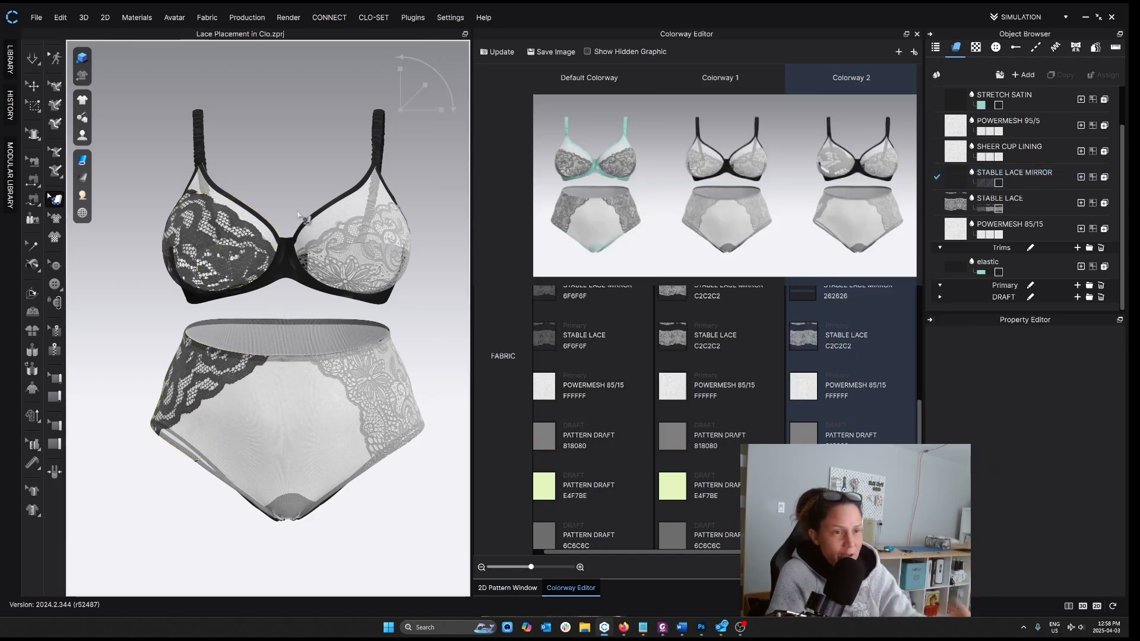
# Update the colorway thumbnails and switch to the Default Colorway to examine its lace placement.
pyautogui.click(494, 54)
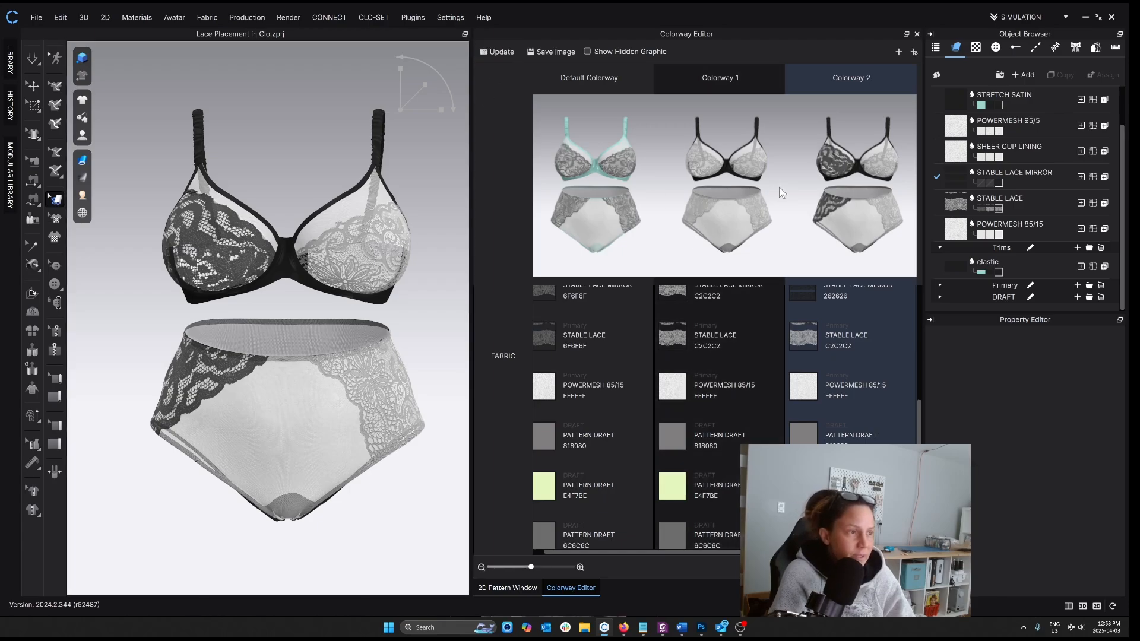
pyautogui.scroll(1, 725, 179)
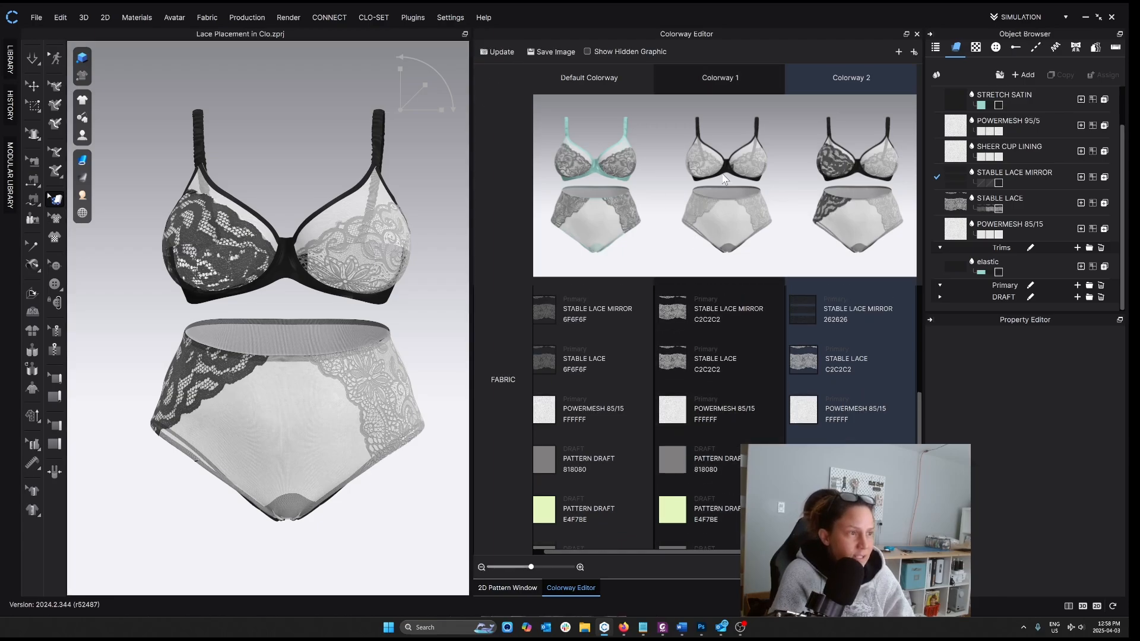
pyautogui.click(564, 165)
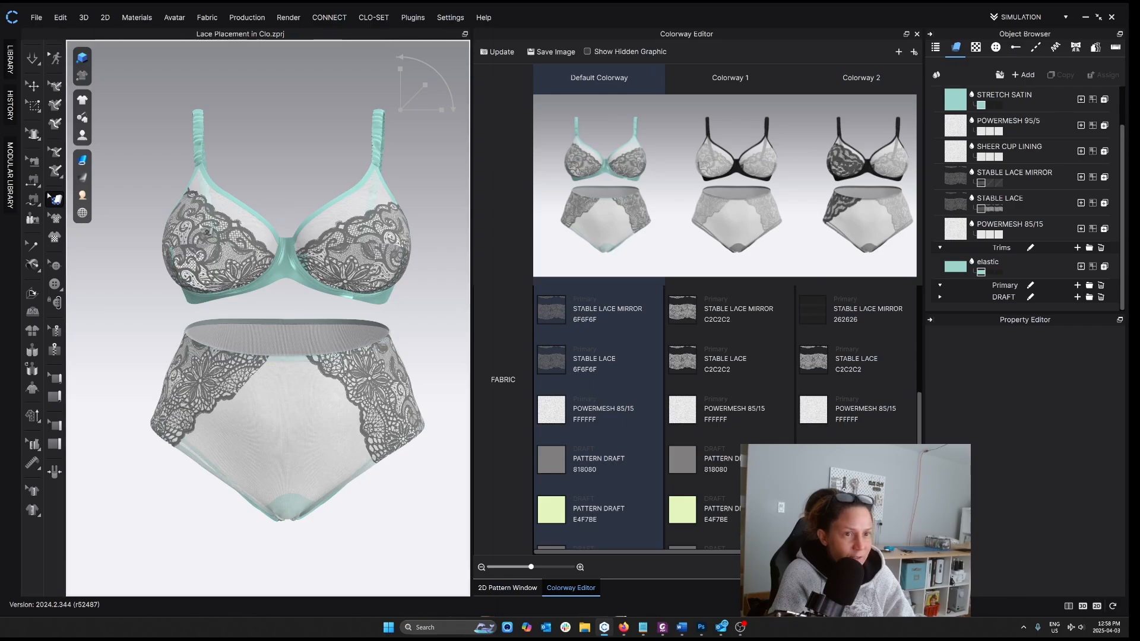
pyautogui.scroll(2, 288, 314)
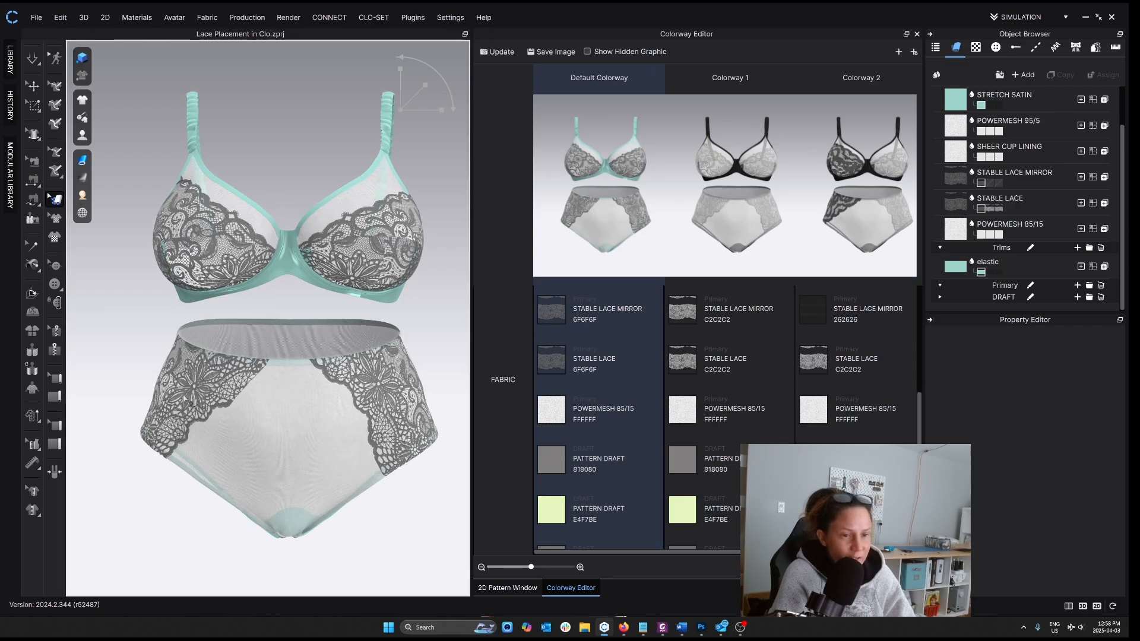
# Undo the recolour, texture replacement and lace repositioning in Colorway 2, and reselect the STABLE LACE MIRROR fabric.
pyautogui.click(257, 297)
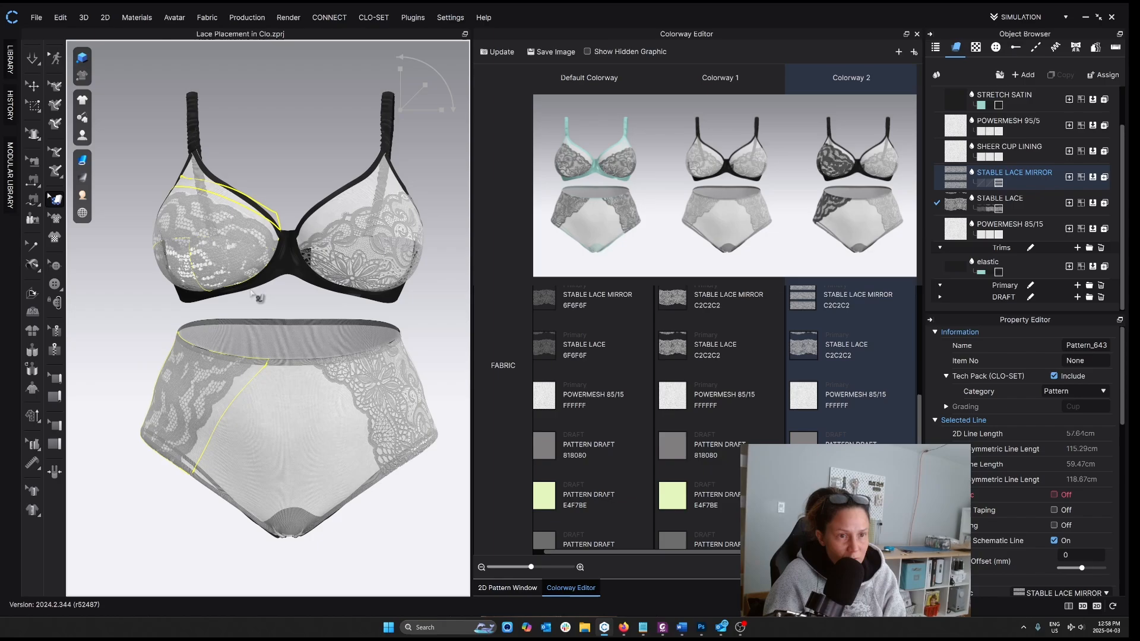
pyautogui.click(257, 296)
pyautogui.click(1052, 173)
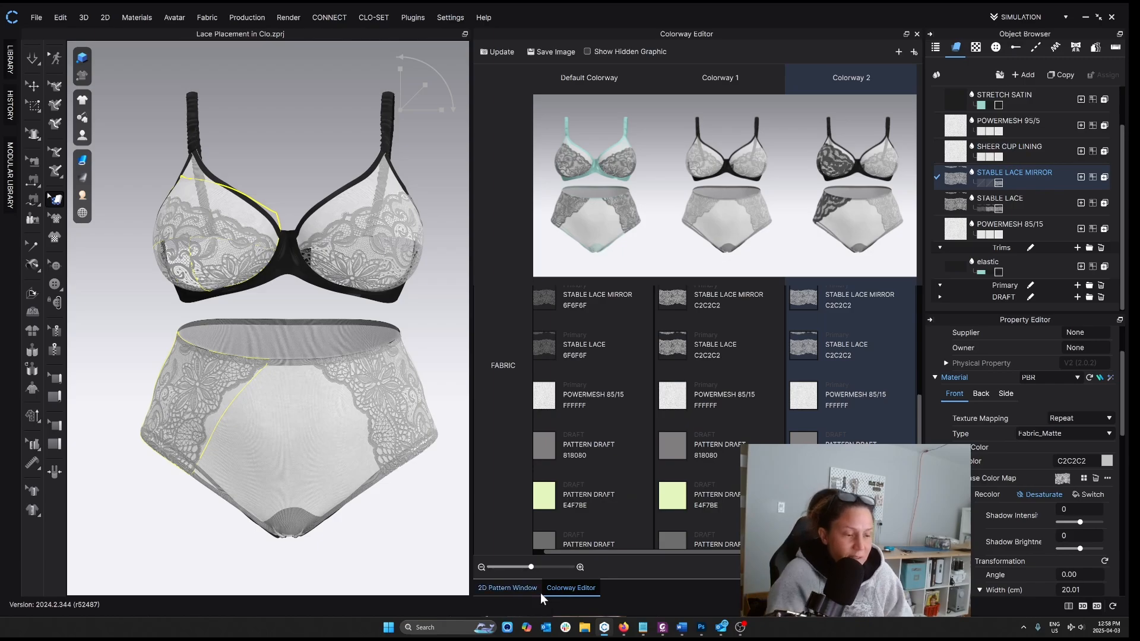
# Select all the lace bra cup pieces together with both lace brief side panels in the 2D pattern layout.
pyautogui.click(524, 586)
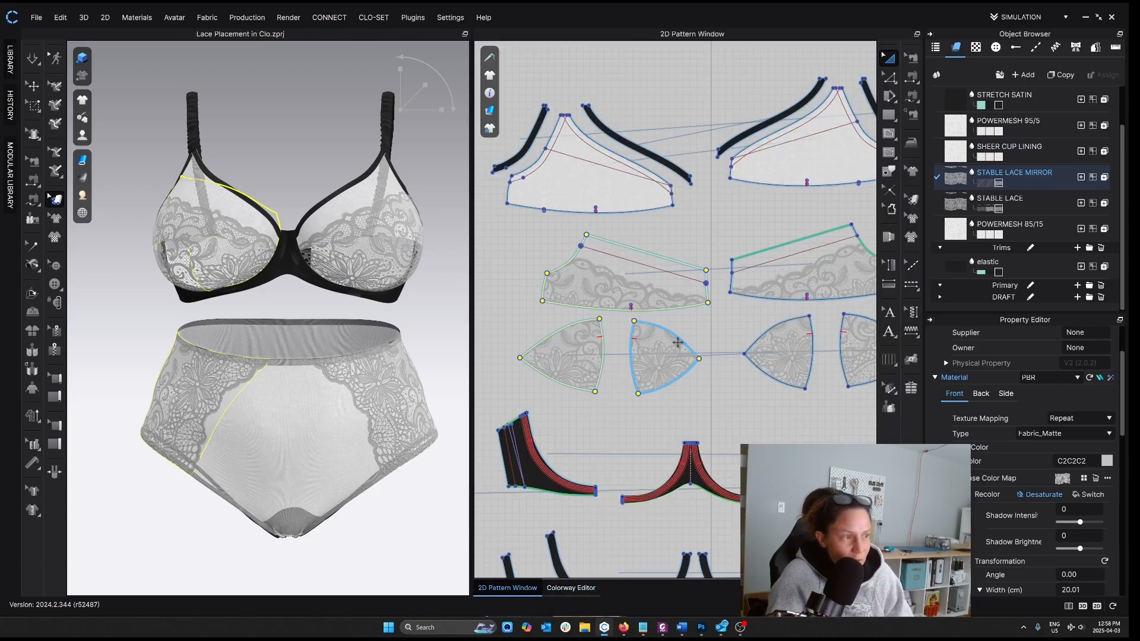
pyautogui.scroll(-2, 501, 283)
pyautogui.click(494, 264)
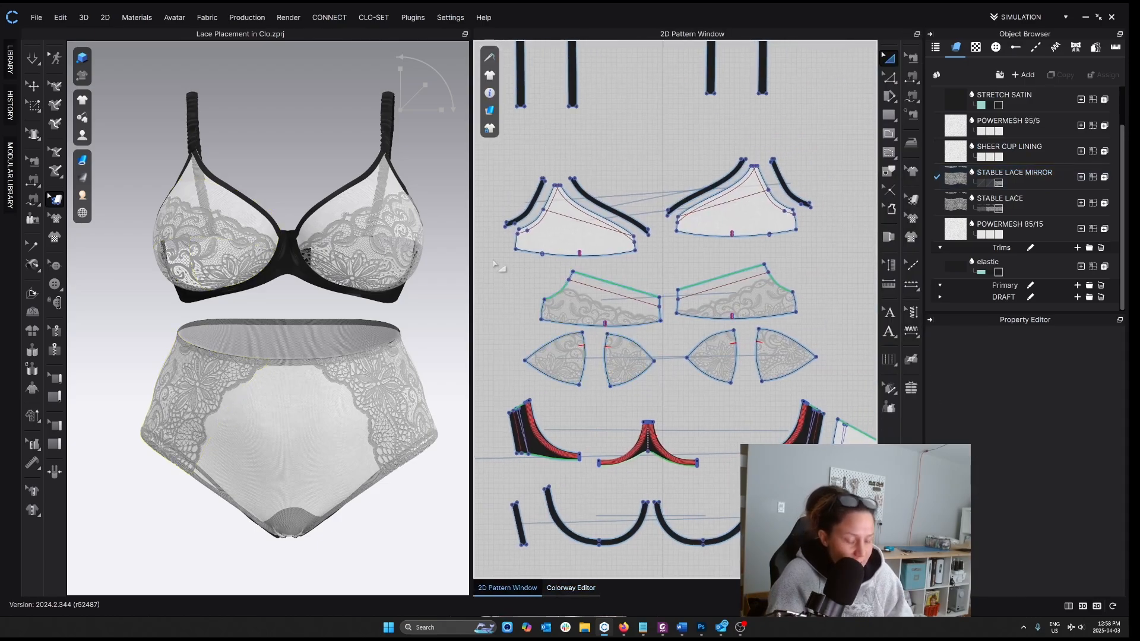
pyautogui.moveTo(491, 260); pyautogui.dragTo(823, 392)
pyautogui.scroll(-5, 664, 403)
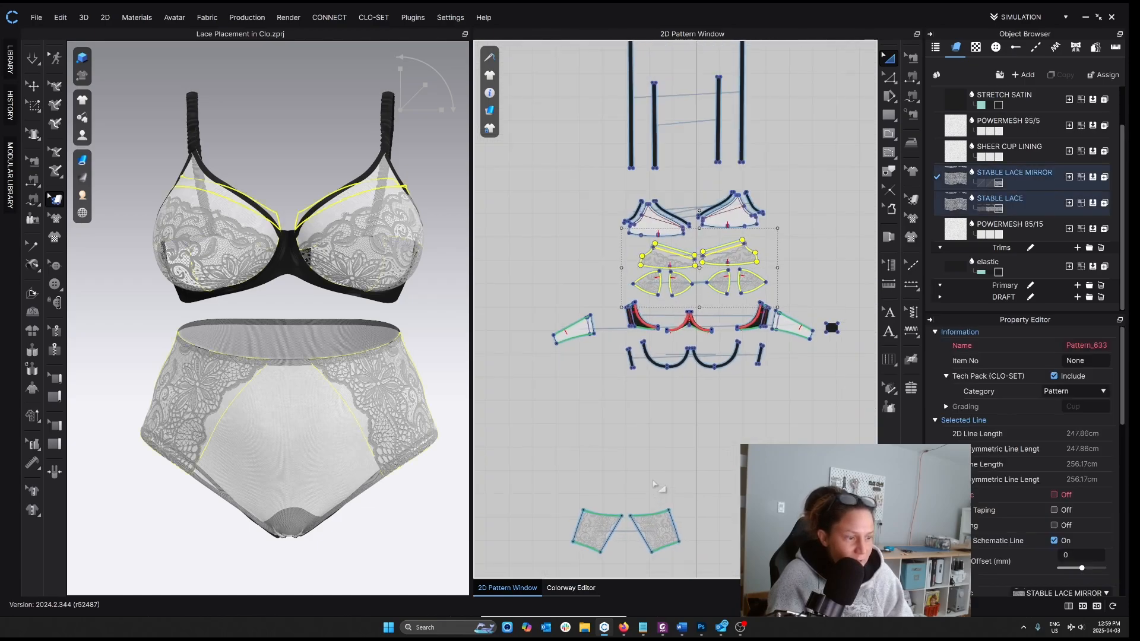
pyautogui.keyDown('shift'); pyautogui.moveTo(545, 435); pyautogui.dragTo(709, 520); pyautogui.keyUp('shift')
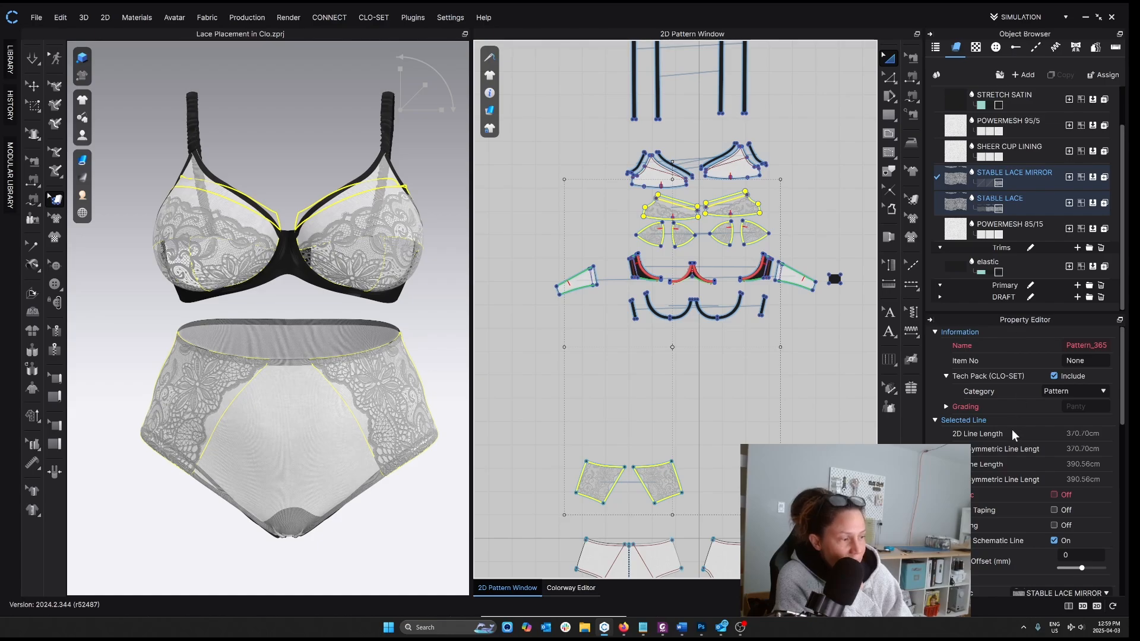
# Turn off Link All Colorways for the grain direction of the selected lace pieces and update the colorway thumbnails.
pyautogui.scroll(-2, 1012, 429)
pyautogui.scroll(-4, 1011, 429)
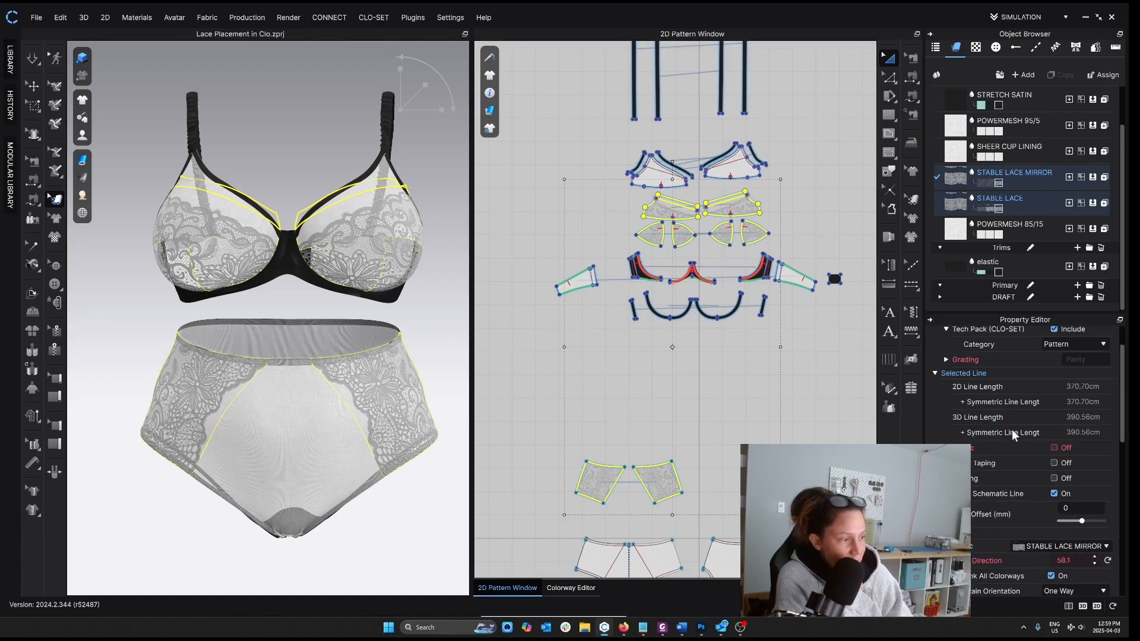
pyautogui.scroll(-1, 1012, 434)
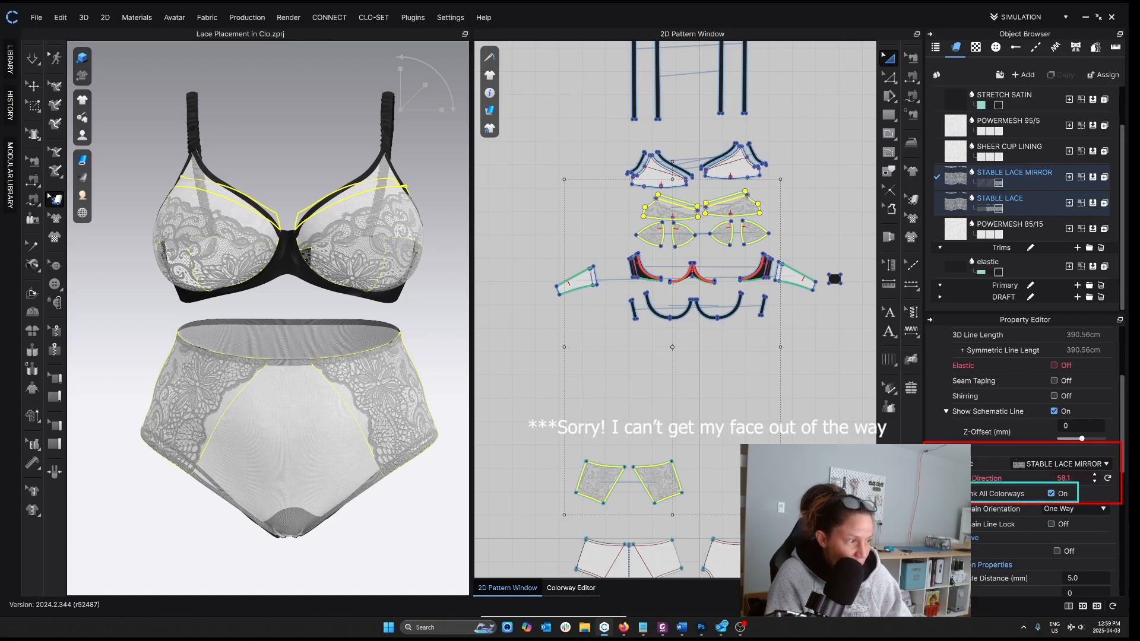
pyautogui.click(1051, 493)
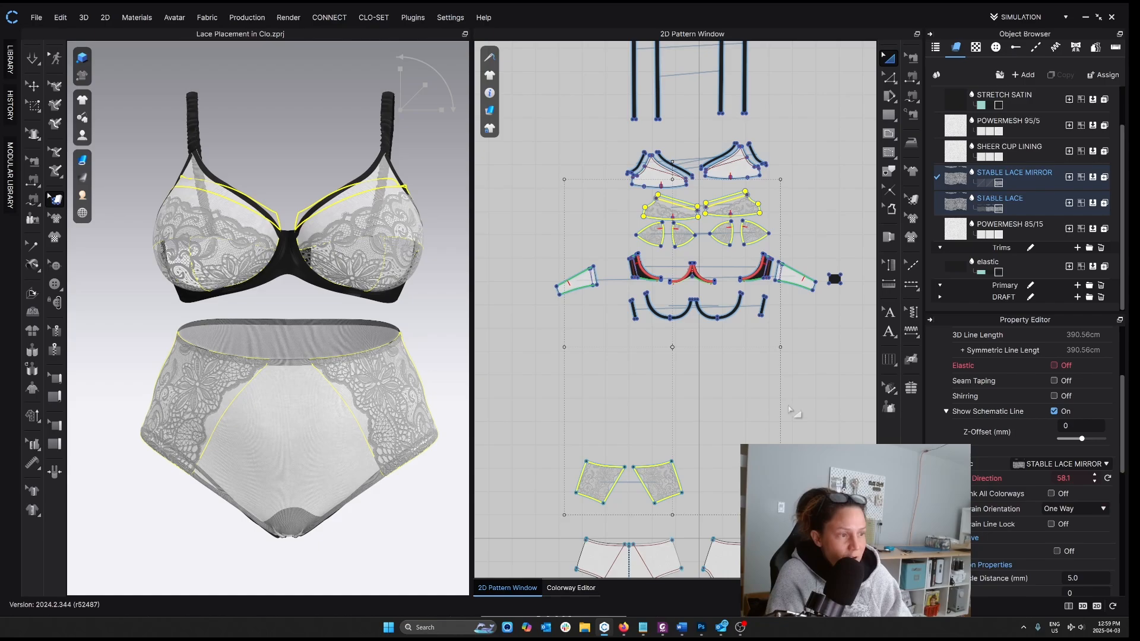
pyautogui.click(571, 587)
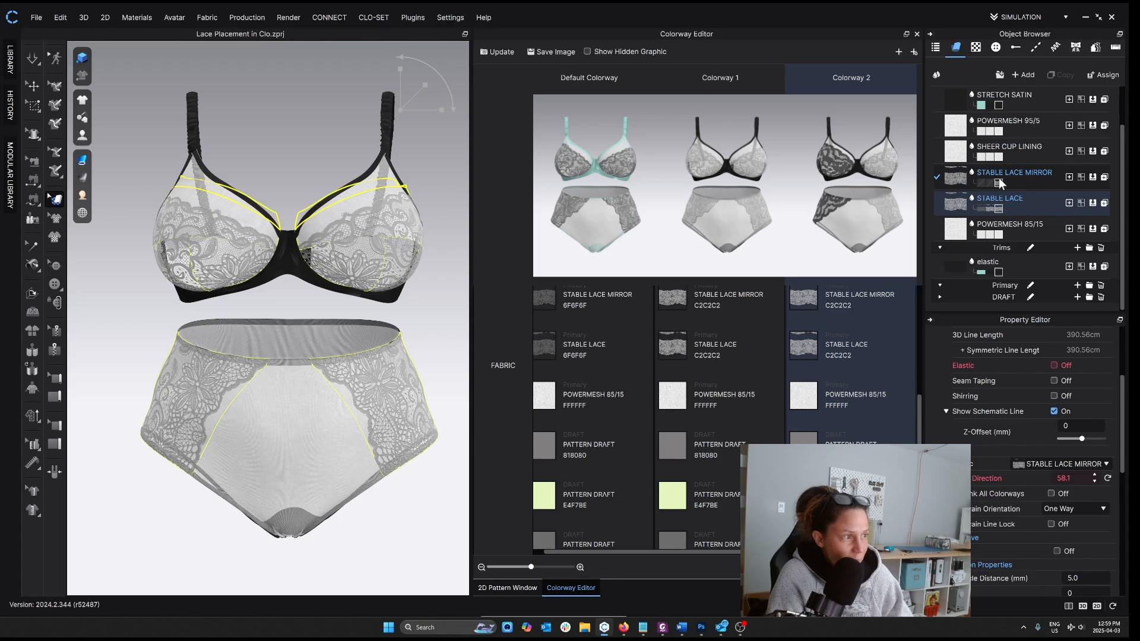
pyautogui.click(504, 48)
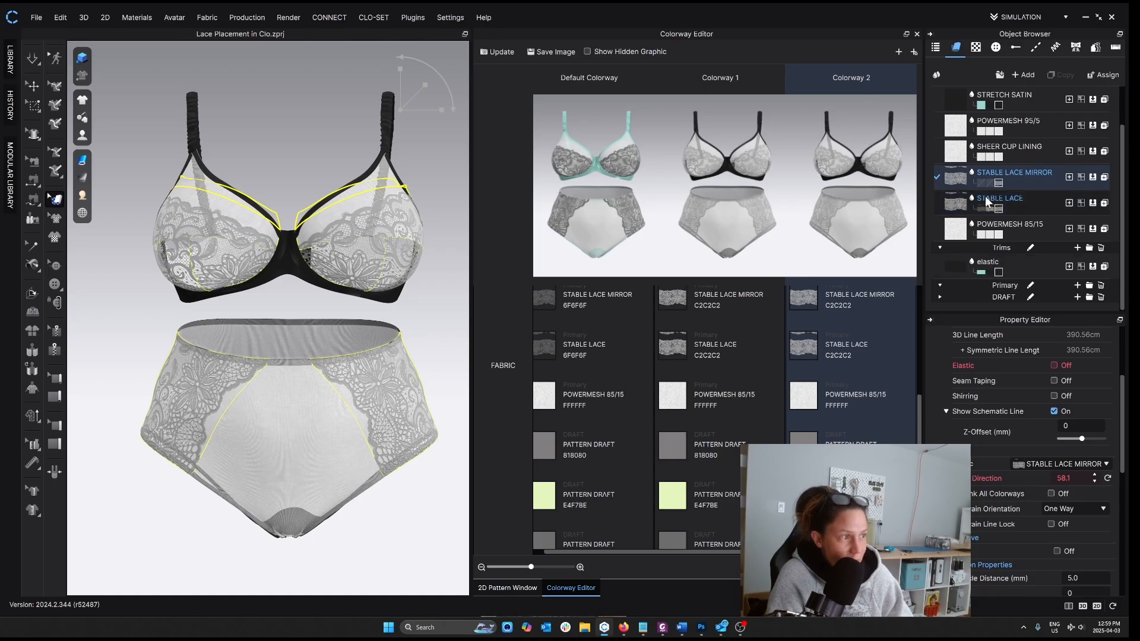
# Replace the STABLE LACE MIRROR base color map in Colorway 2 with Lace For Clo.png and delete its normal map.
pyautogui.click(1000, 182)
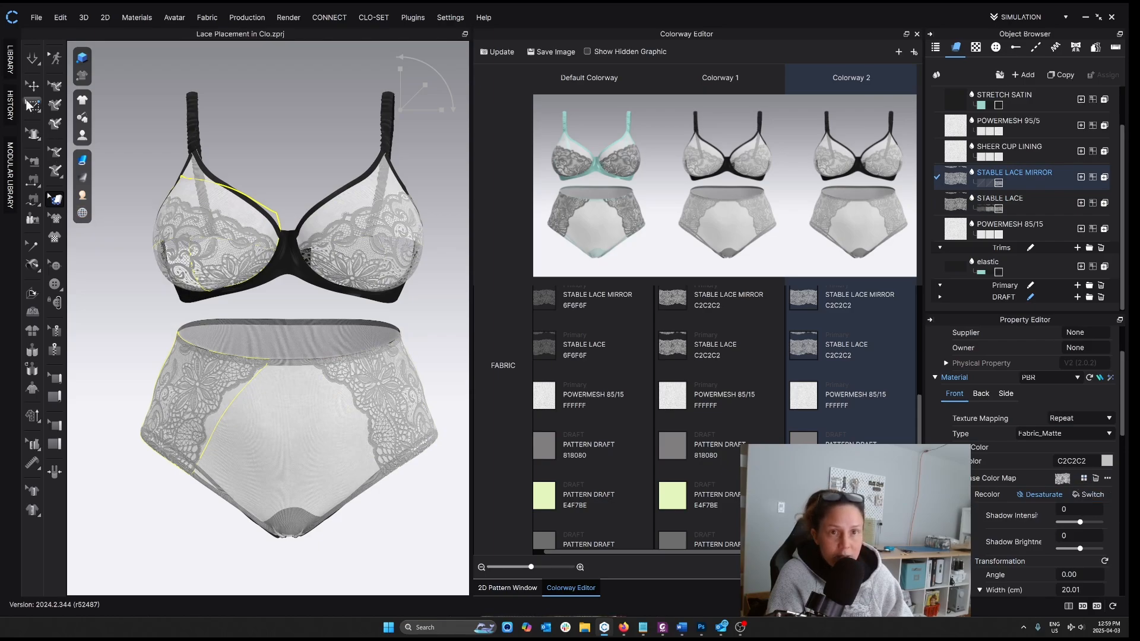
pyautogui.click(10, 59)
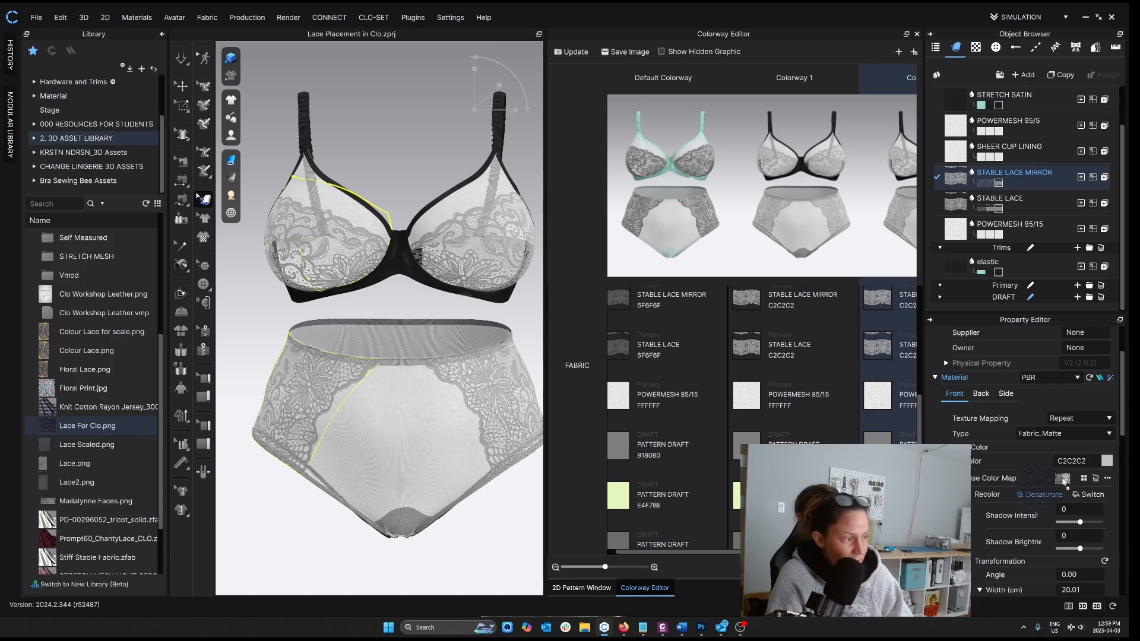
pyautogui.moveTo(1062, 478); pyautogui.dragTo(1063, 478)
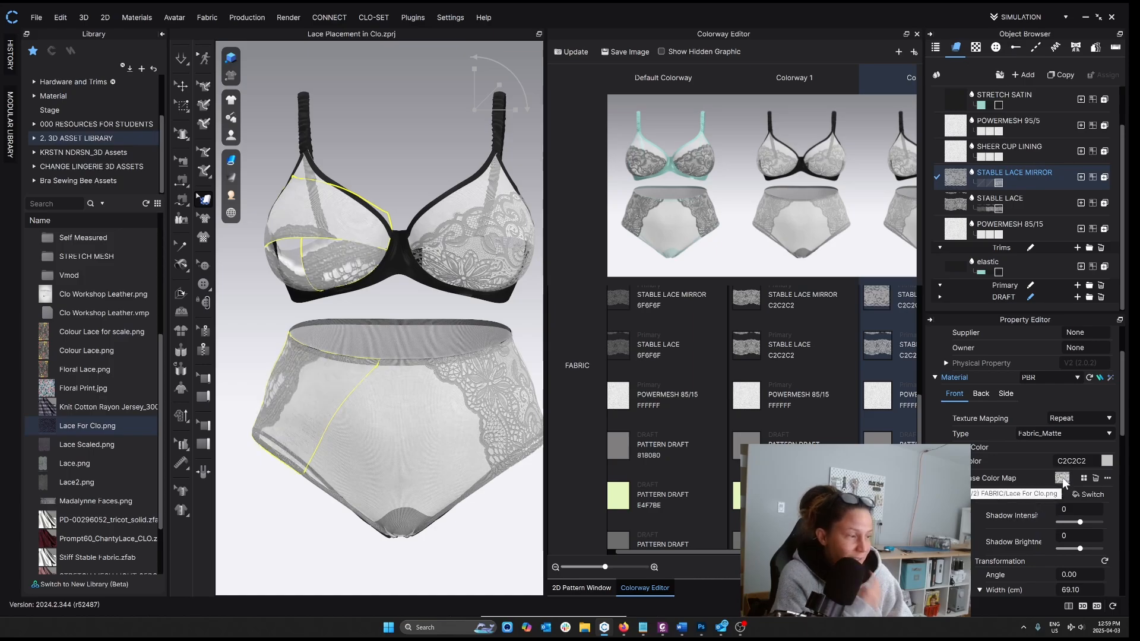
pyautogui.scroll(-2, 1039, 483)
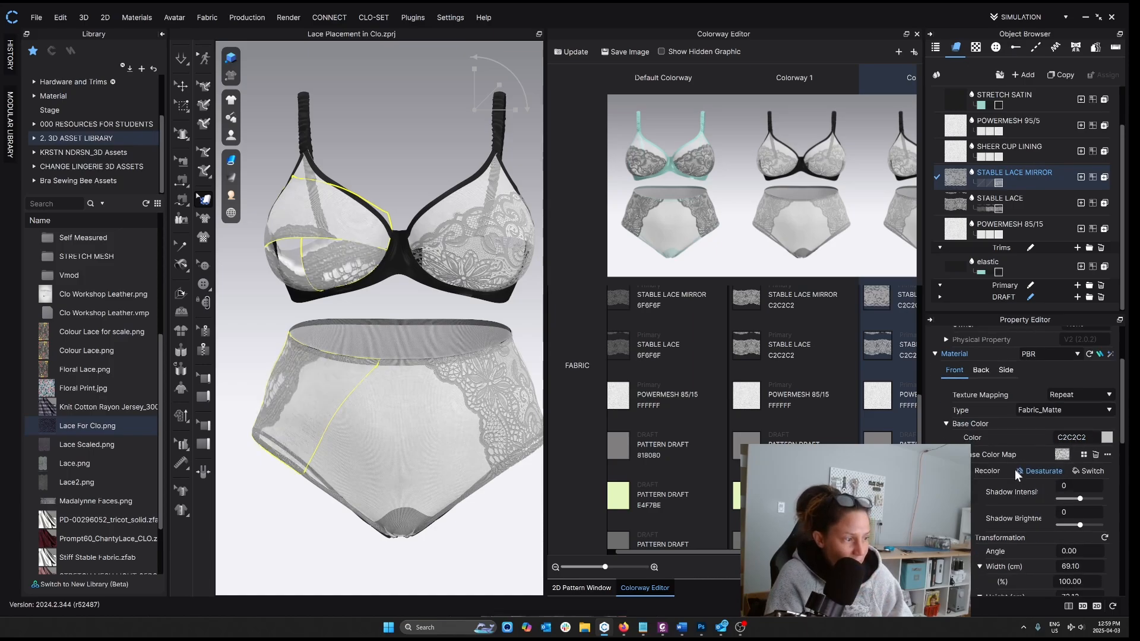
pyautogui.scroll(-5, 1000, 510)
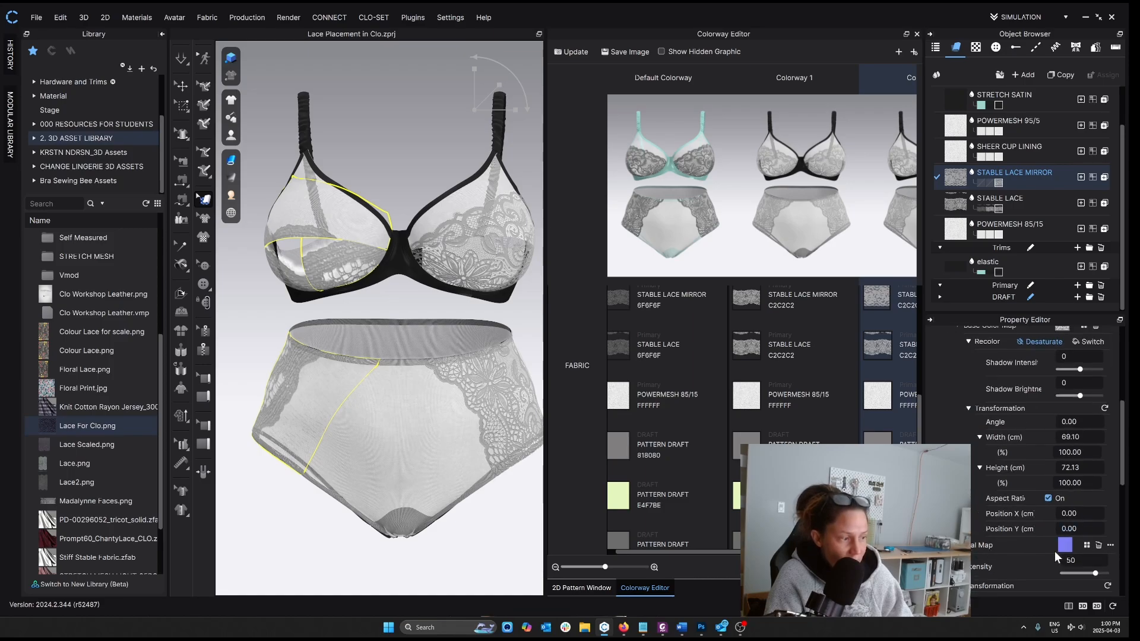
pyautogui.click(1099, 546)
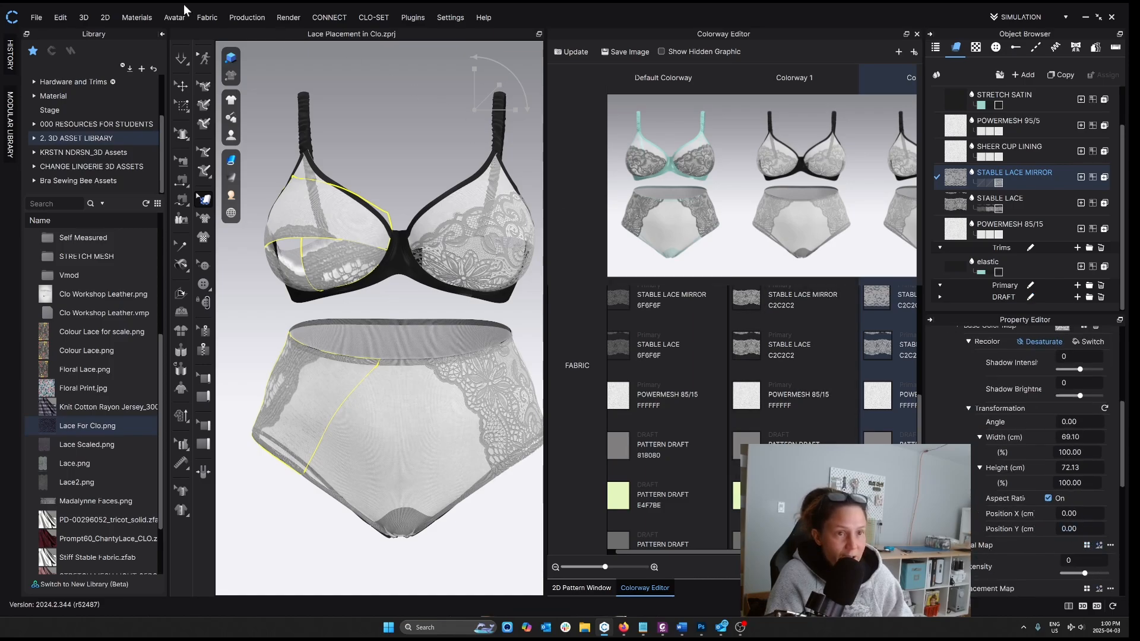
pyautogui.click(162, 33)
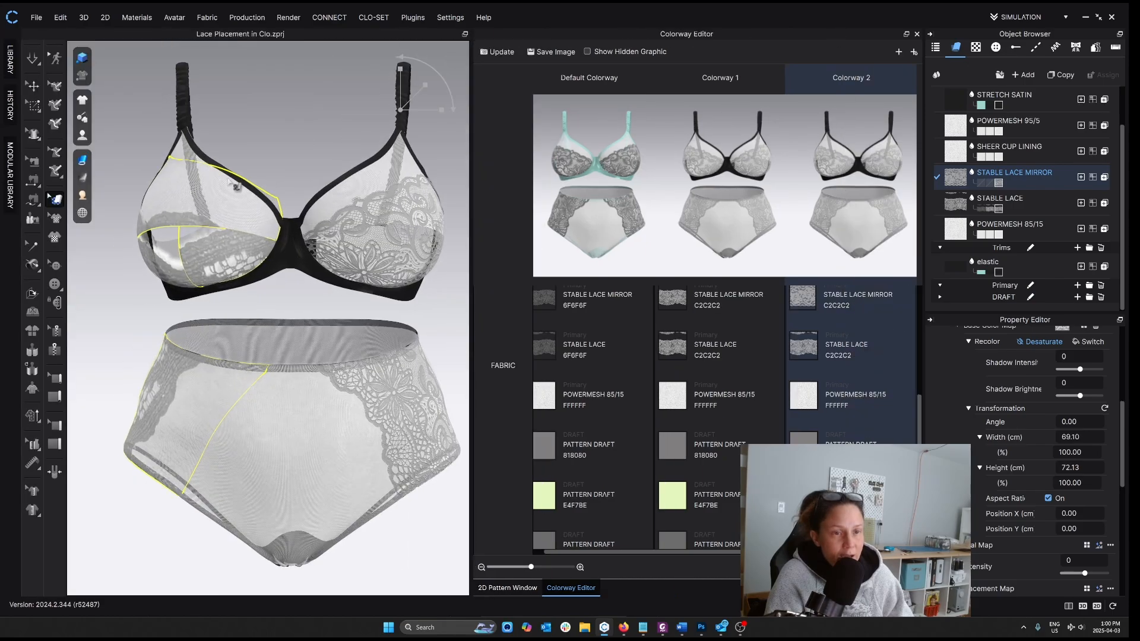
# Scale the STABLE LACE MIRROR texture down to about 15.4 cm wide and position it on the upper and lower cup pieces.
pyautogui.click(203, 191)
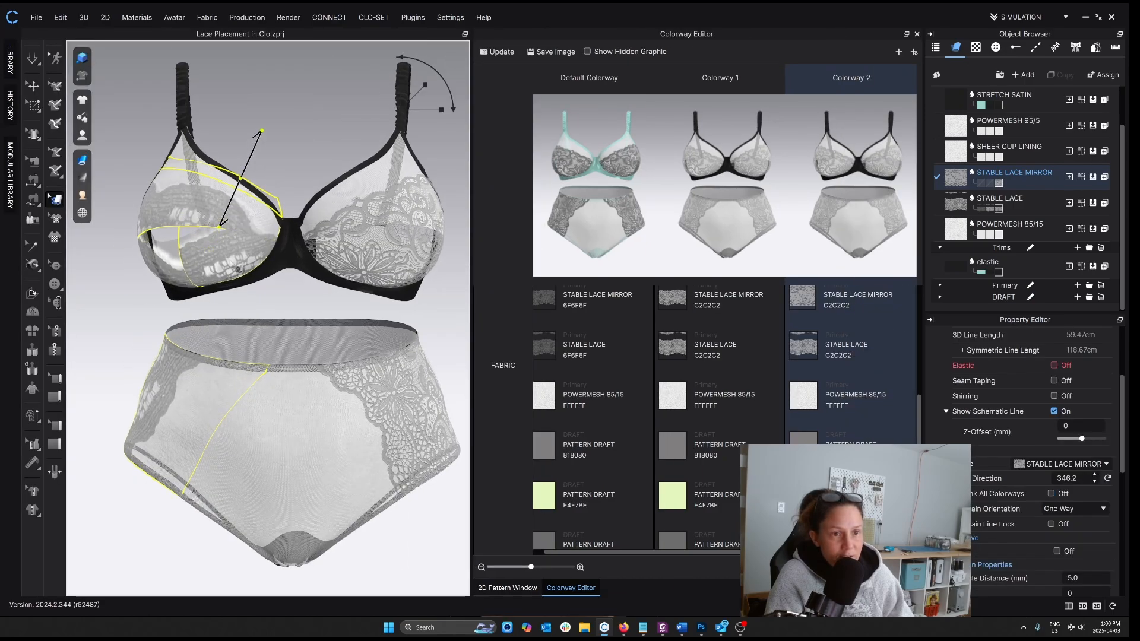
pyautogui.doubleClick(235, 290)
pyautogui.moveTo(218, 241); pyautogui.dragTo(179, 231)
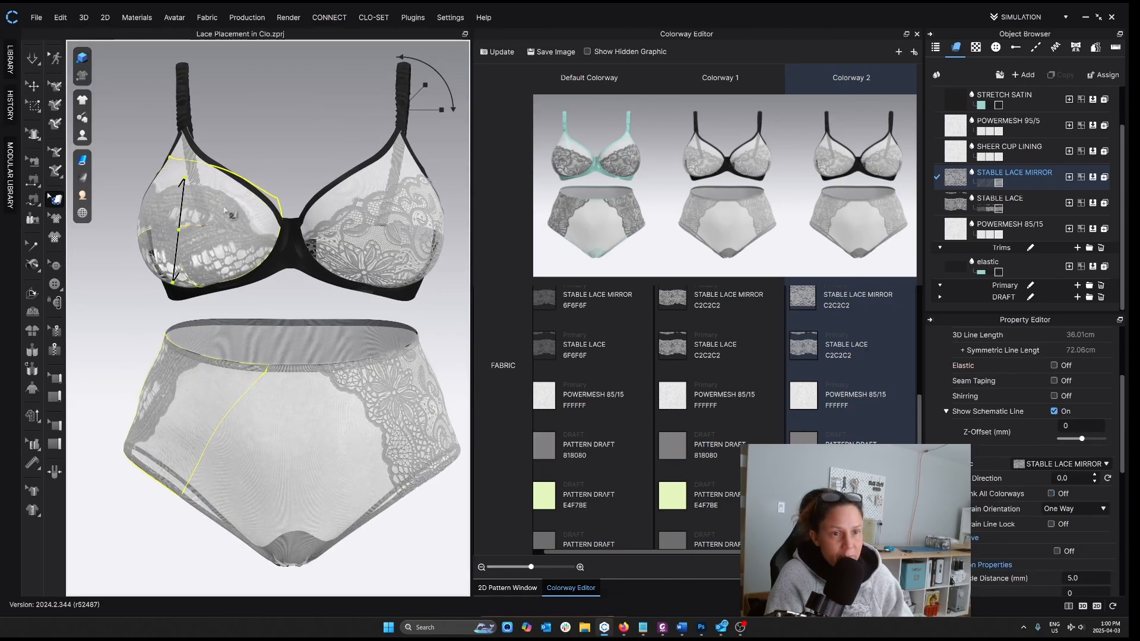
pyautogui.click(222, 206)
pyautogui.moveTo(425, 85); pyautogui.dragTo(423, 100)
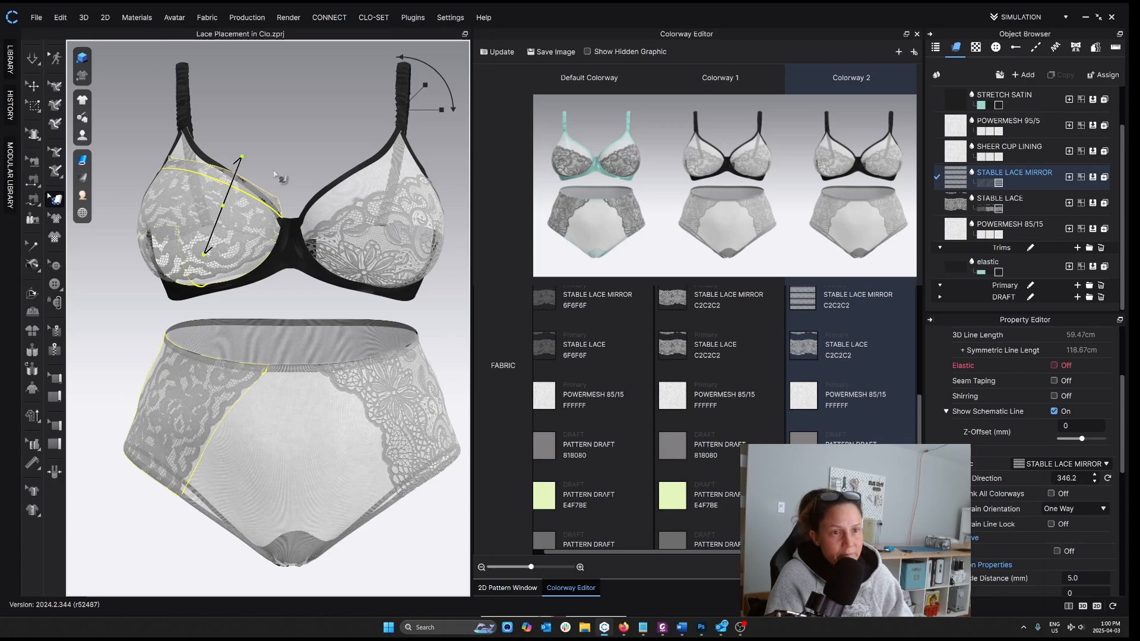
pyautogui.click(255, 164)
pyautogui.moveTo(222, 208); pyautogui.dragTo(168, 262)
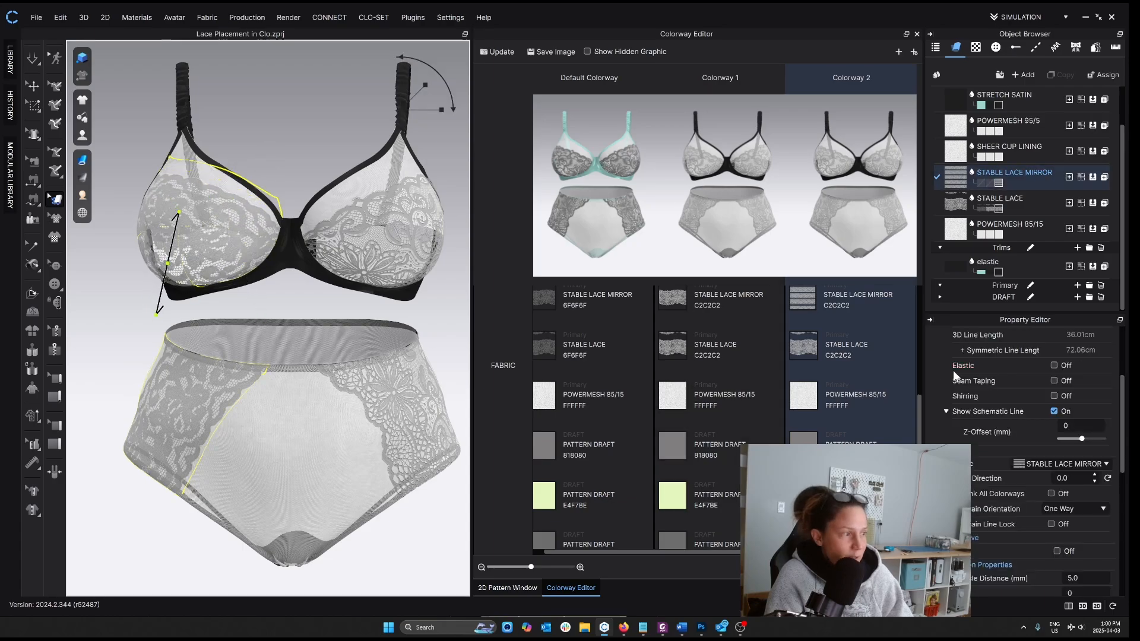
# Set the STABLE LACE MIRROR base color in Colorway 2 to near-black 191919.
pyautogui.click(1002, 183)
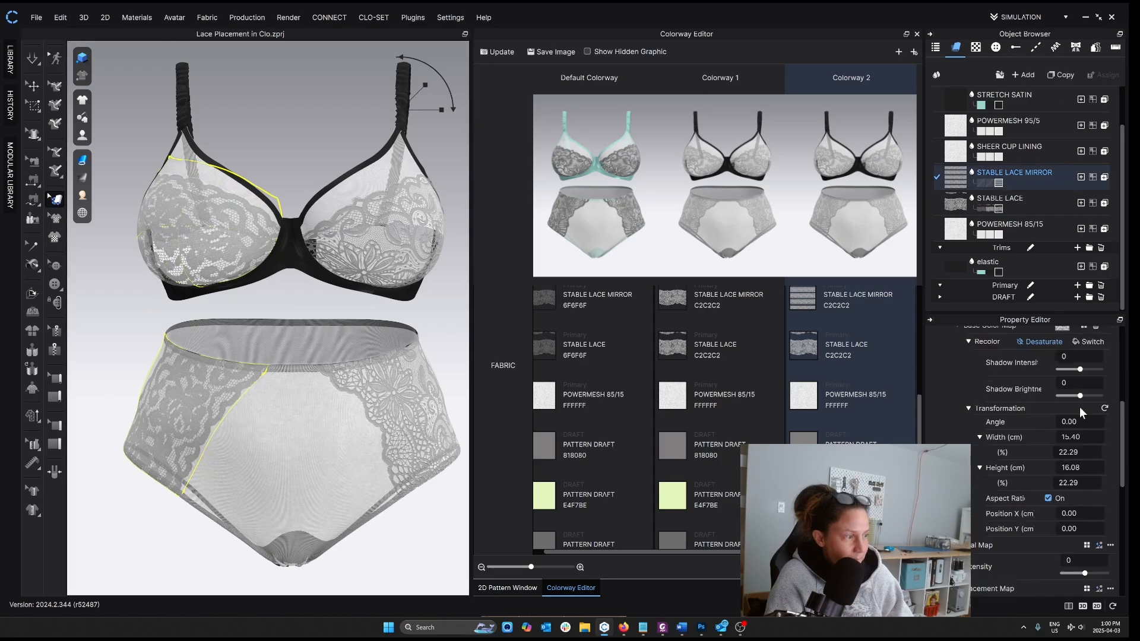
pyautogui.click(1106, 402)
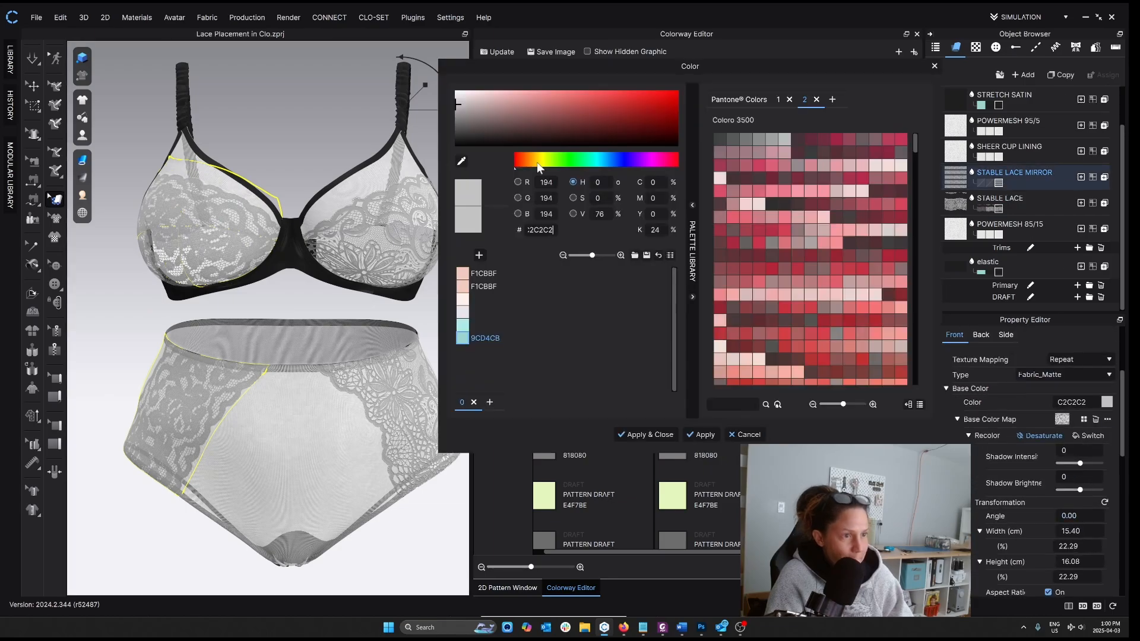
pyautogui.moveTo(510, 140); pyautogui.dragTo(444, 141)
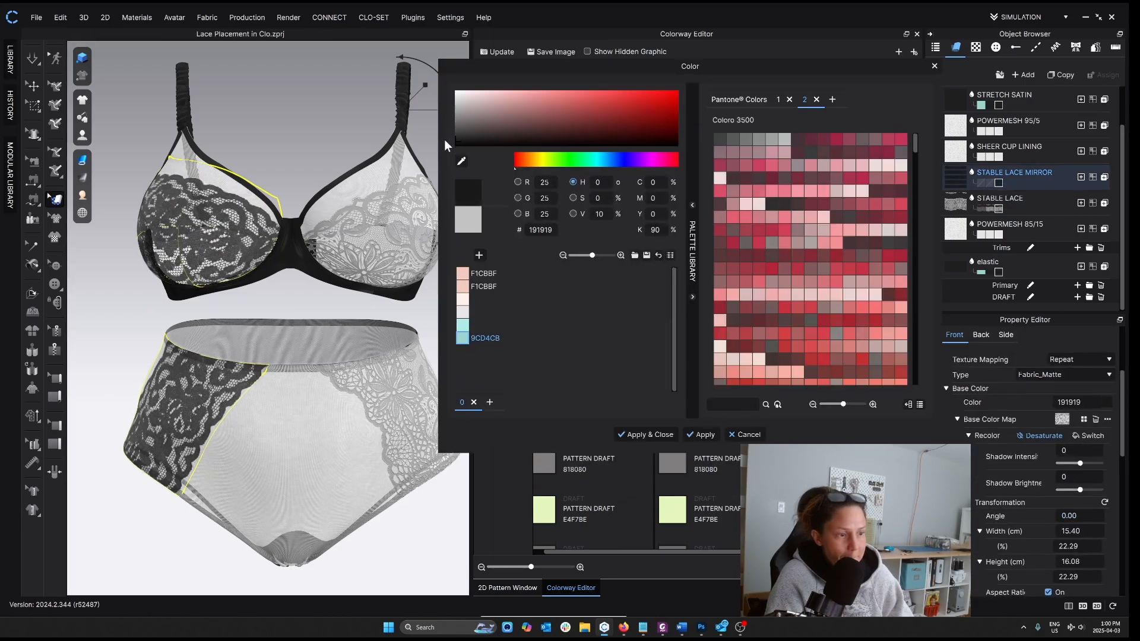
pyautogui.click(630, 433)
# Rotate the dark lace on the brief side panel to a grain direction of about 44.9 and move its scalloped edge into place.
pyautogui.click(212, 435)
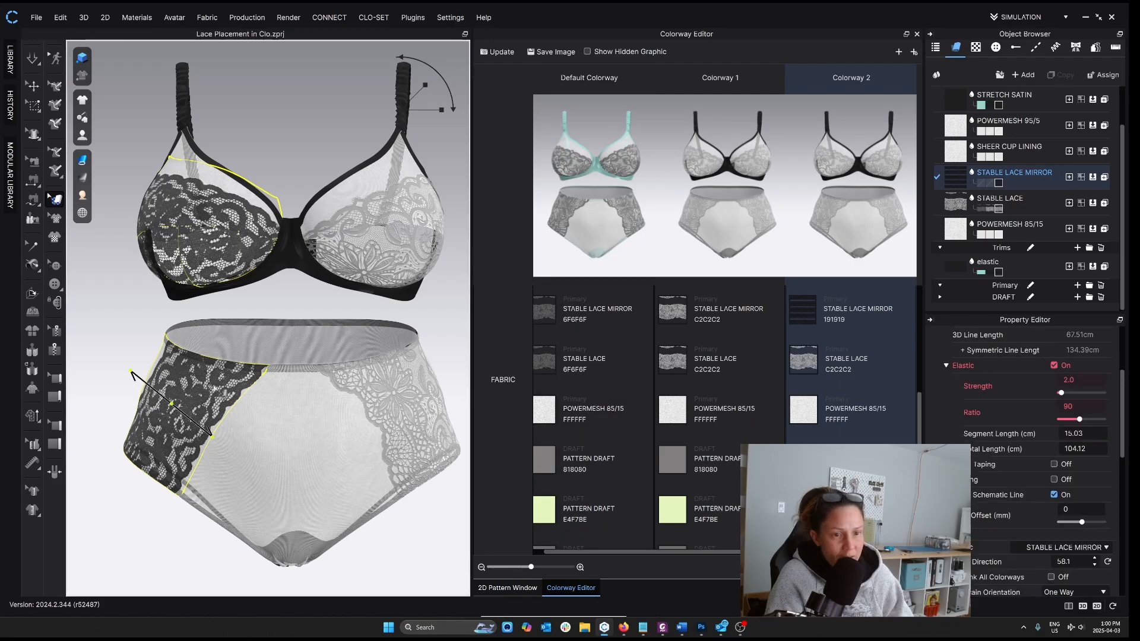
pyautogui.moveTo(132, 372); pyautogui.dragTo(161, 313)
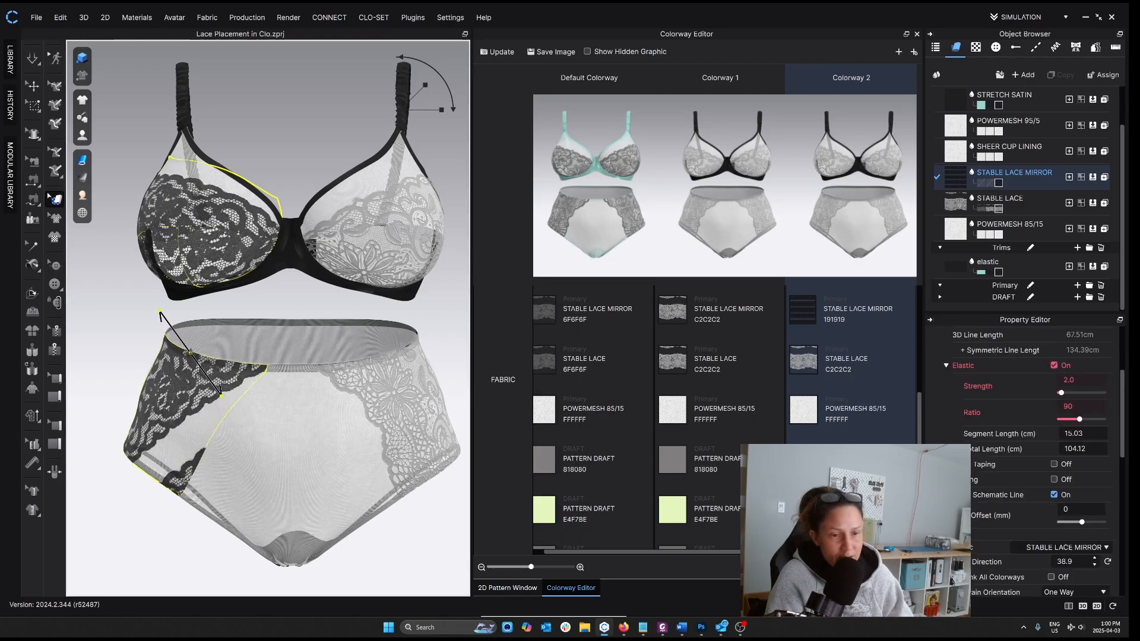
pyautogui.moveTo(190, 353); pyautogui.dragTo(178, 376)
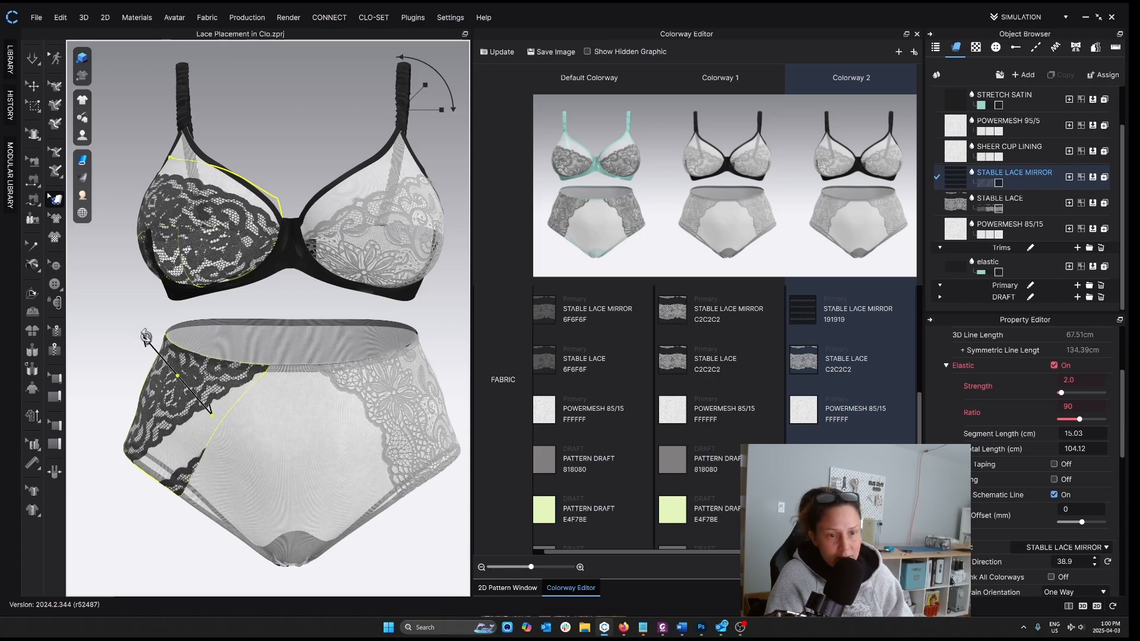
pyautogui.moveTo(146, 336); pyautogui.dragTo(151, 375)
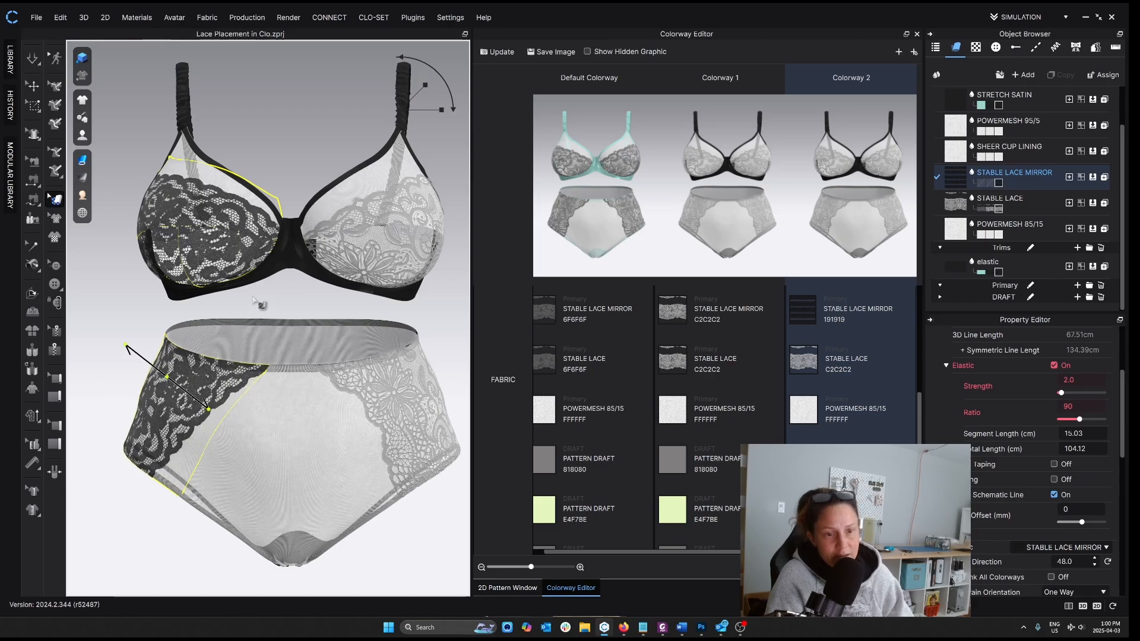
pyautogui.click(188, 454)
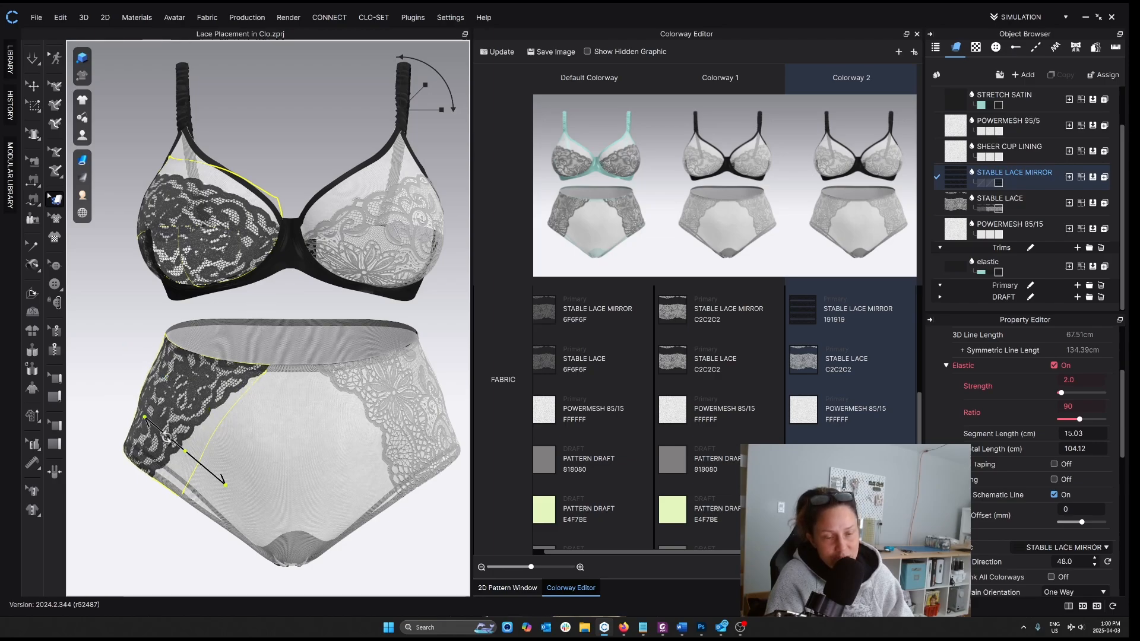
pyautogui.moveTo(144, 416); pyautogui.dragTo(145, 377)
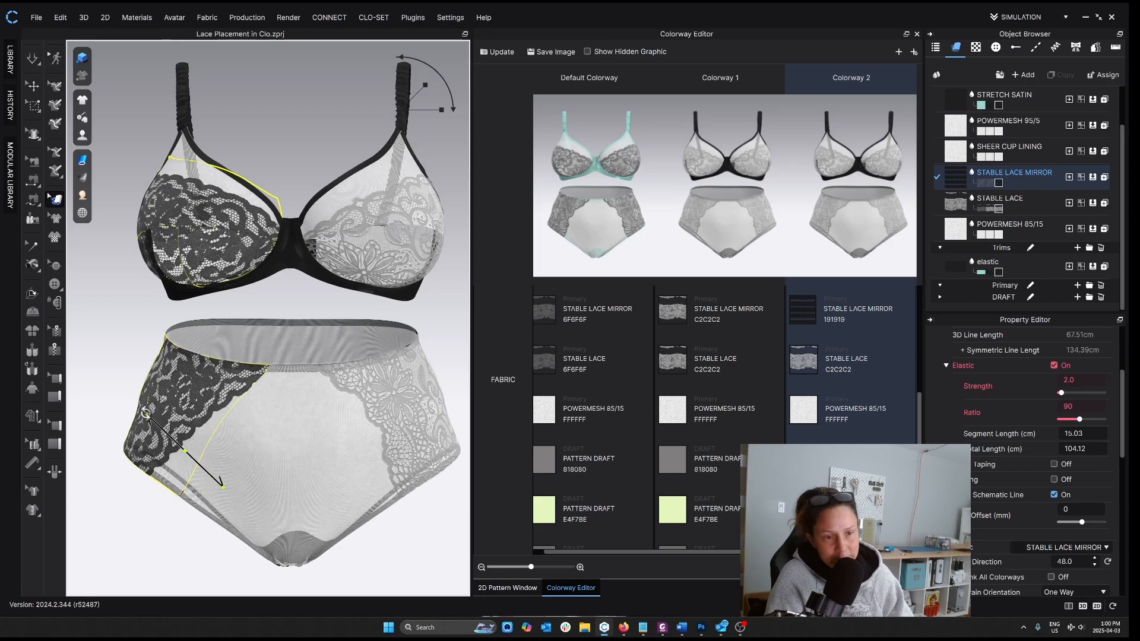
pyautogui.moveTo(182, 414); pyautogui.dragTo(183, 417)
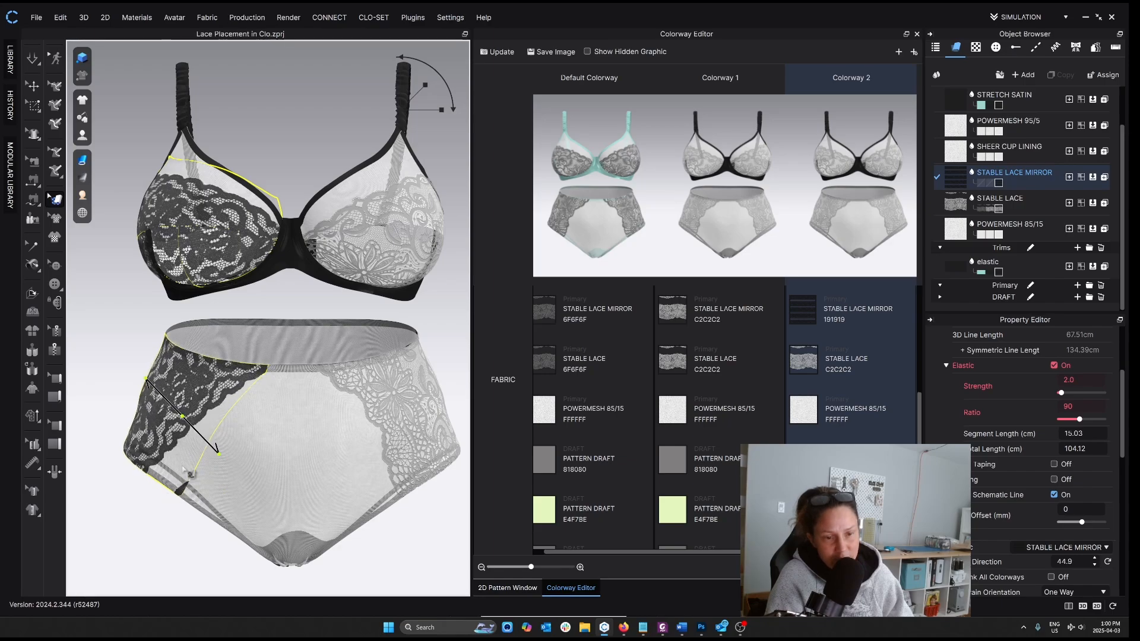
pyautogui.moveTo(182, 416); pyautogui.dragTo(182, 461)
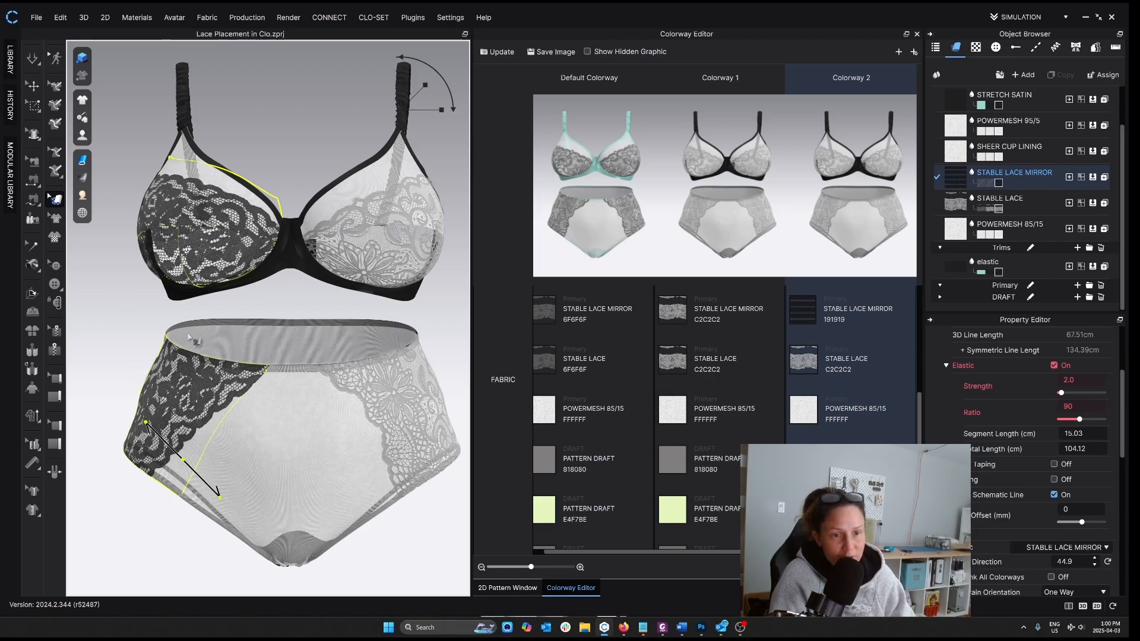
# Scale the dark lace slightly and reposition it on the brief side panel so its scalloped edge runs diagonally across the panel.
pyautogui.moveTo(202, 300); pyautogui.dragTo(231, 317, button='right')
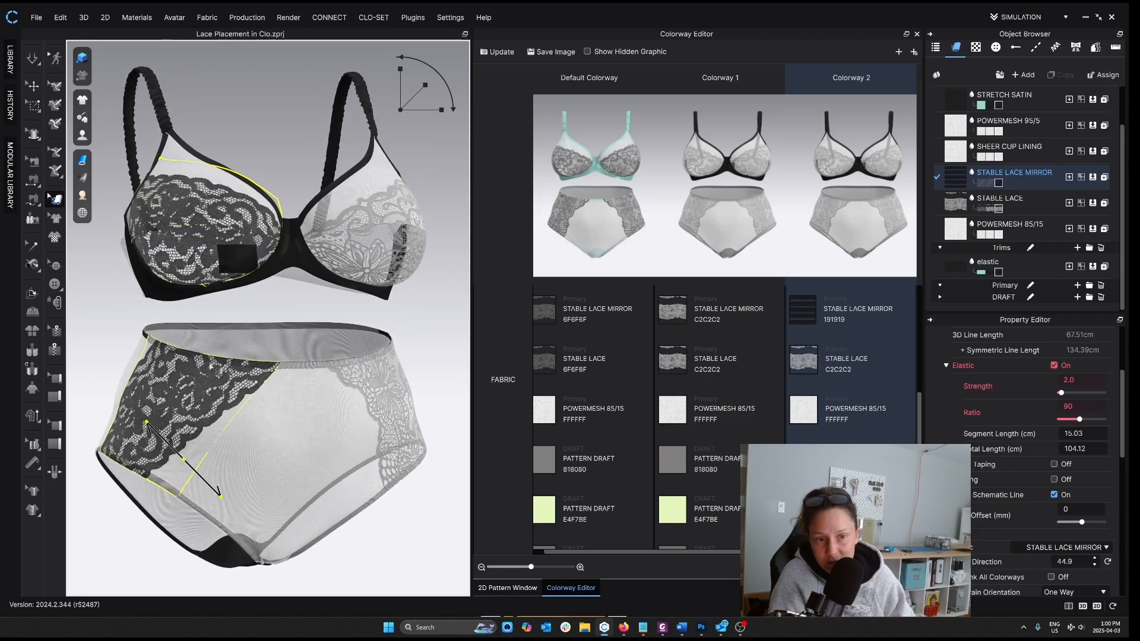
pyautogui.moveTo(212, 382); pyautogui.dragTo(197, 366)
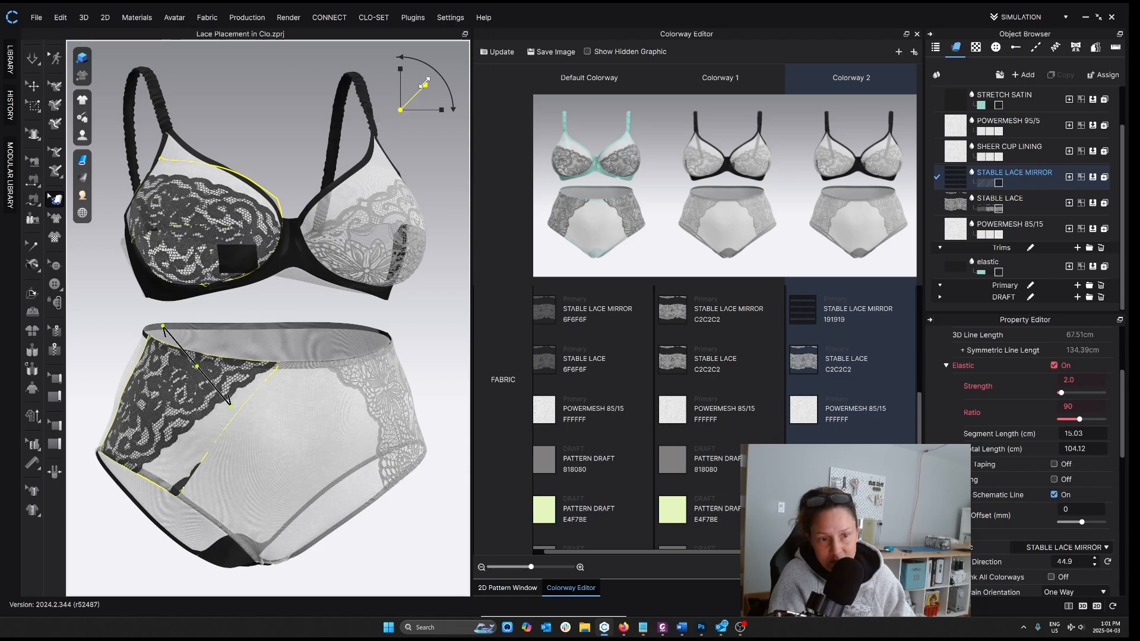
pyautogui.moveTo(424, 84)
pyautogui.mouseDown()
pyautogui.moveTo(435, 91)
pyautogui.moveTo(428, 83)
pyautogui.mouseUp()
pyautogui.moveTo(153, 410); pyautogui.dragTo(141, 390)
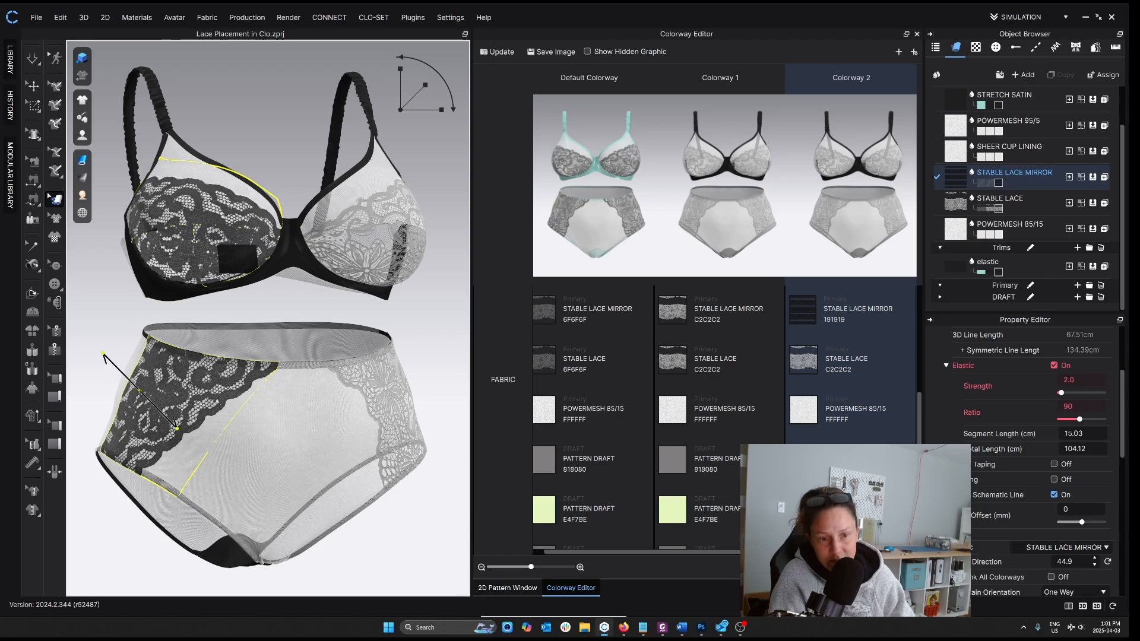
# Rotate the dark lace slightly on the upper cup piece and deselect the piece.
pyautogui.moveTo(228, 312); pyautogui.dragTo(234, 221, button='right')
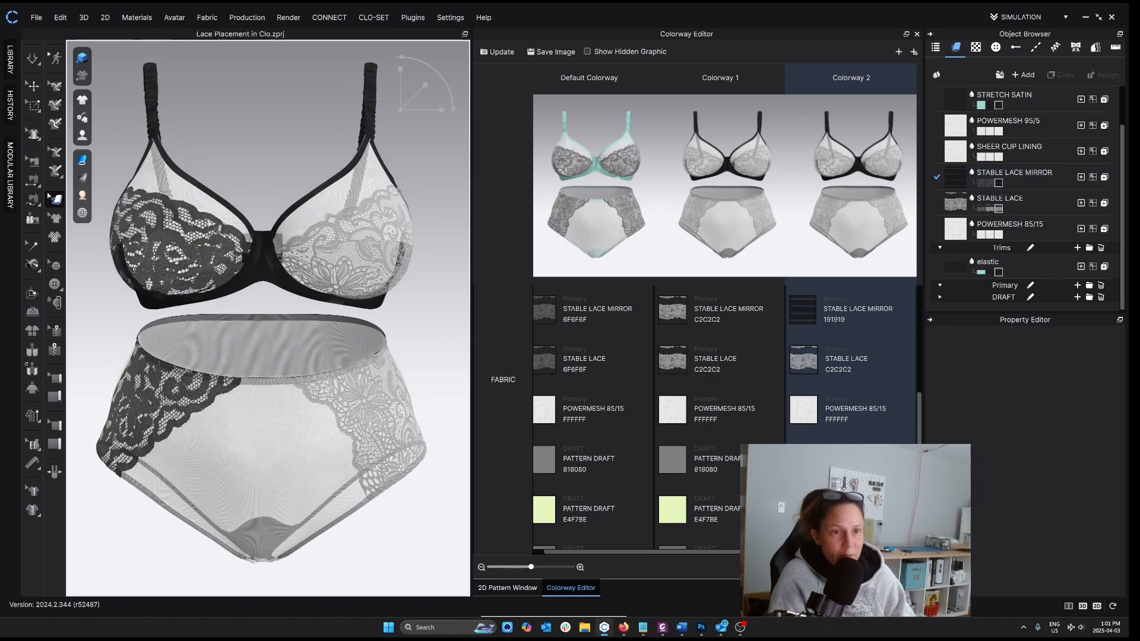
pyautogui.click(213, 229)
pyautogui.moveTo(223, 172); pyautogui.dragTo(234, 180)
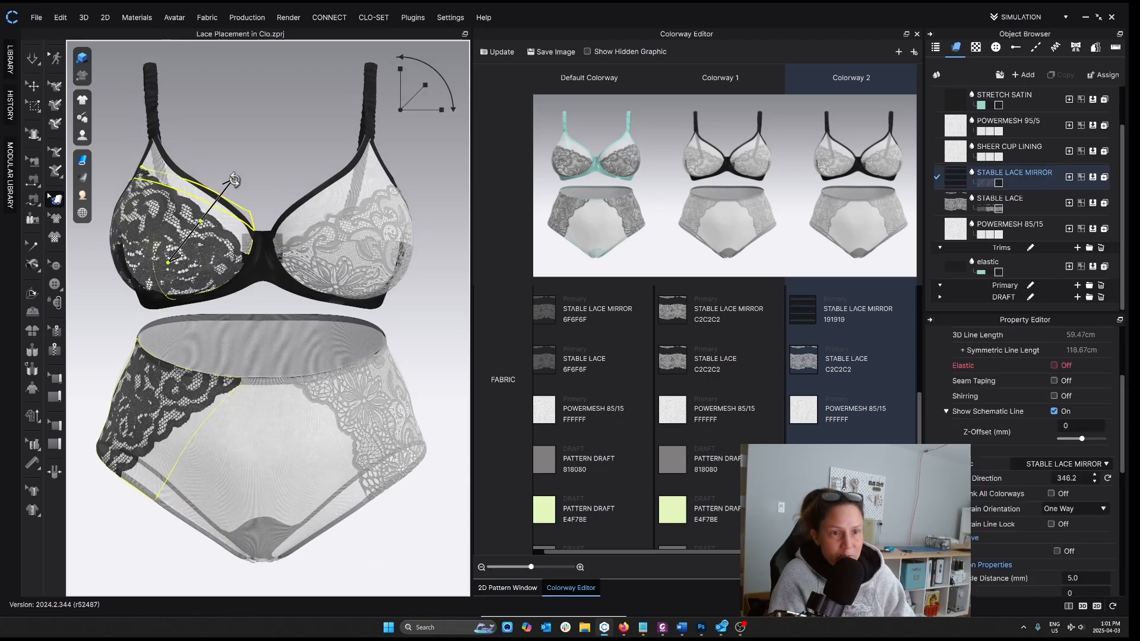
pyautogui.click(295, 144)
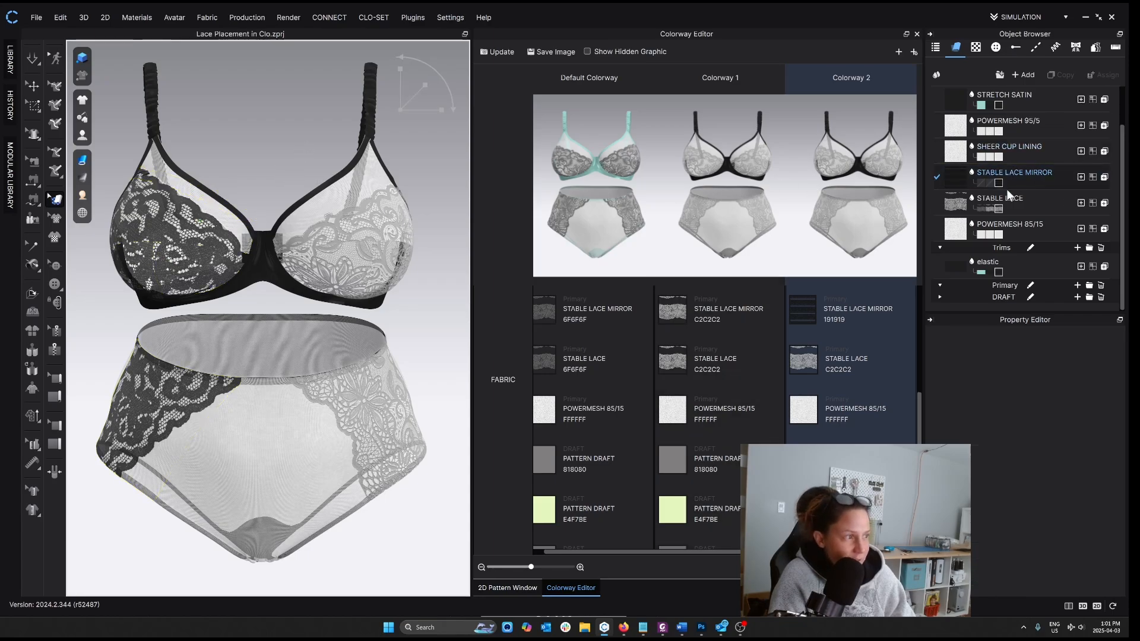
# Replace the STABLE LACE base color map in Colorway 2 with Lace For Clo.png from the library and remove its normal map.
pyautogui.click(999, 204)
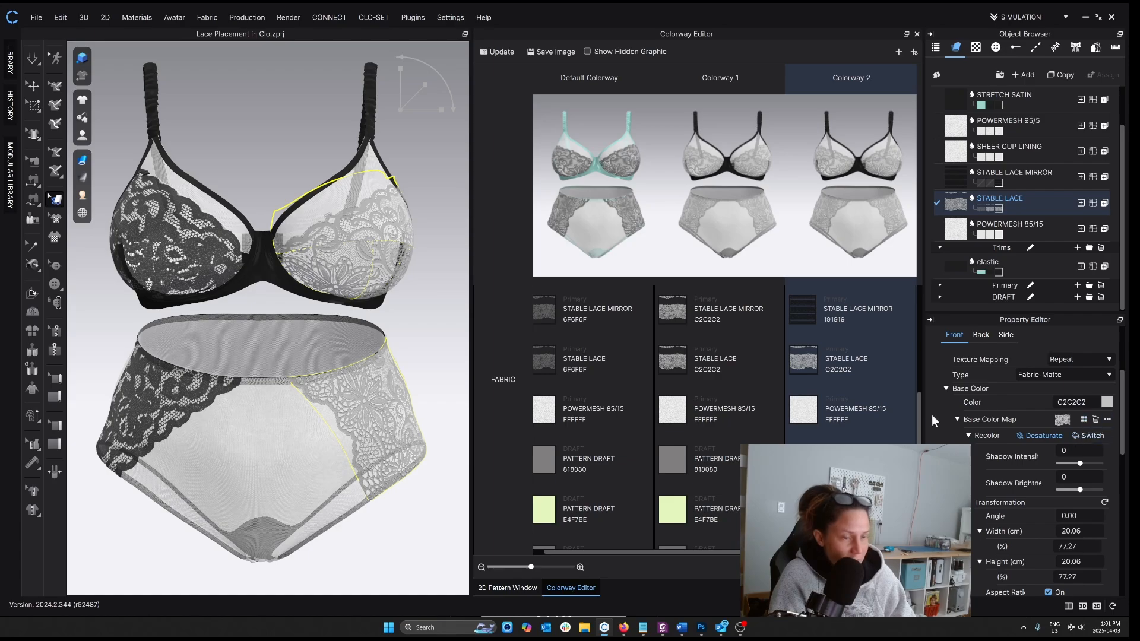
pyautogui.click(9, 48)
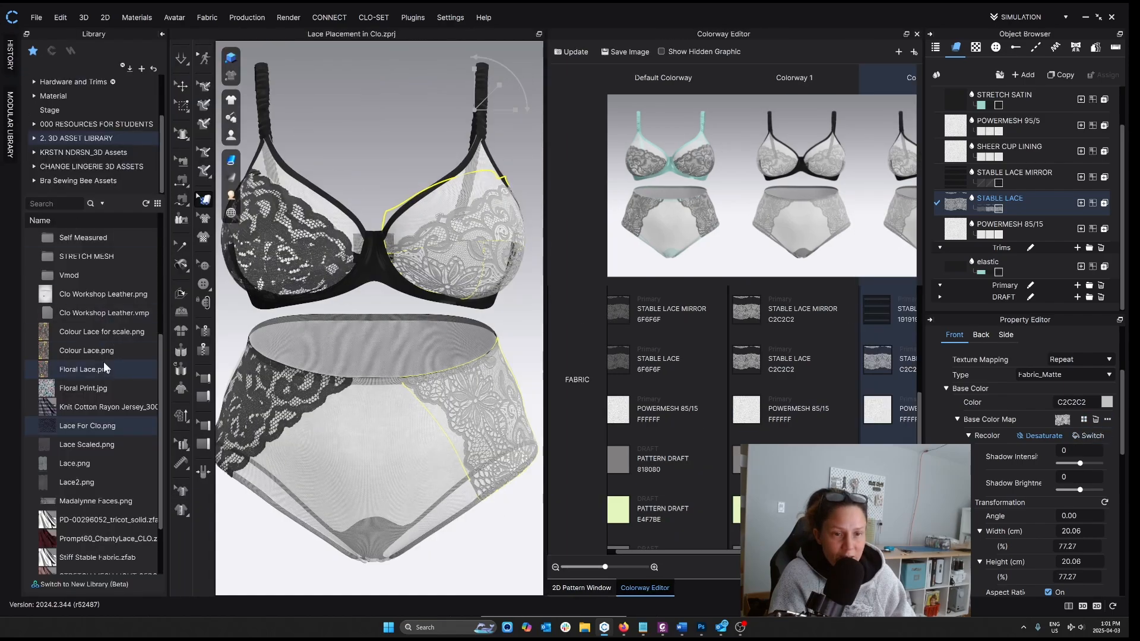
pyautogui.moveTo(78, 426); pyautogui.dragTo(1066, 422)
pyautogui.scroll(-1, 1066, 492)
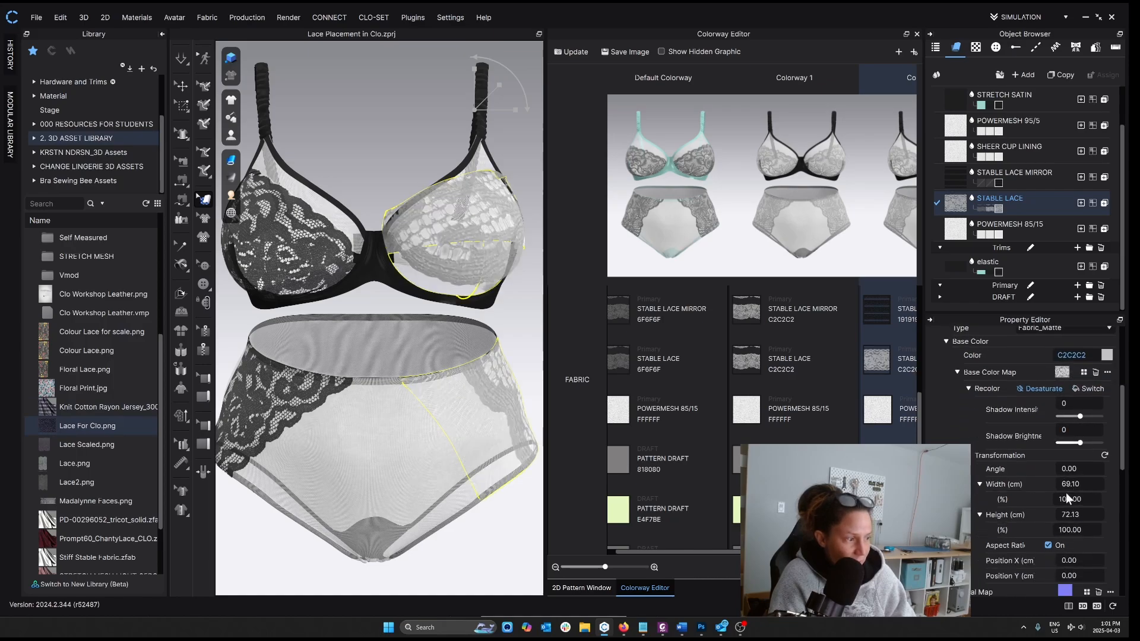
pyautogui.click(1099, 568)
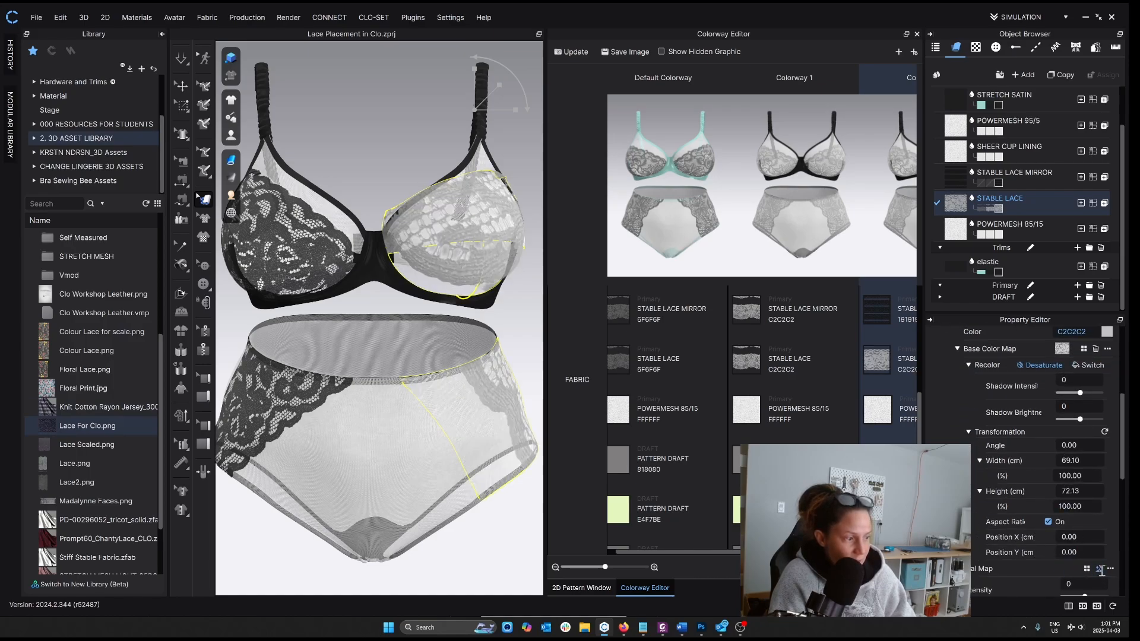
pyautogui.click(491, 205)
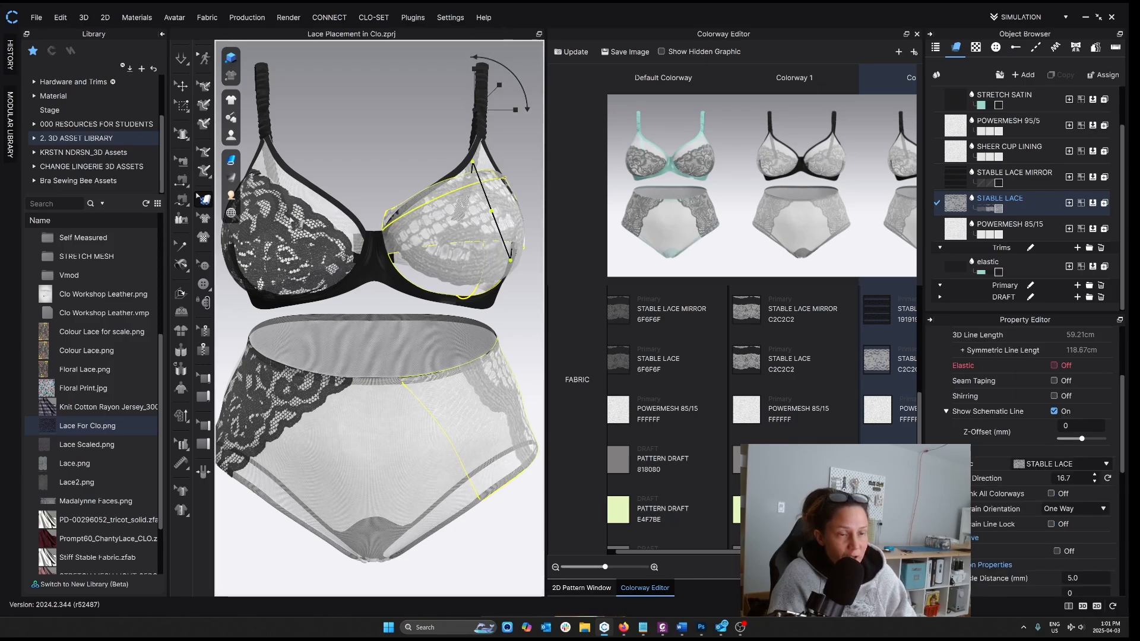
pyautogui.click(163, 33)
# Check the STABLE LACE MIRROR texture scale and set the STABLE LACE base color map width to 24.9%.
pyautogui.click(1009, 174)
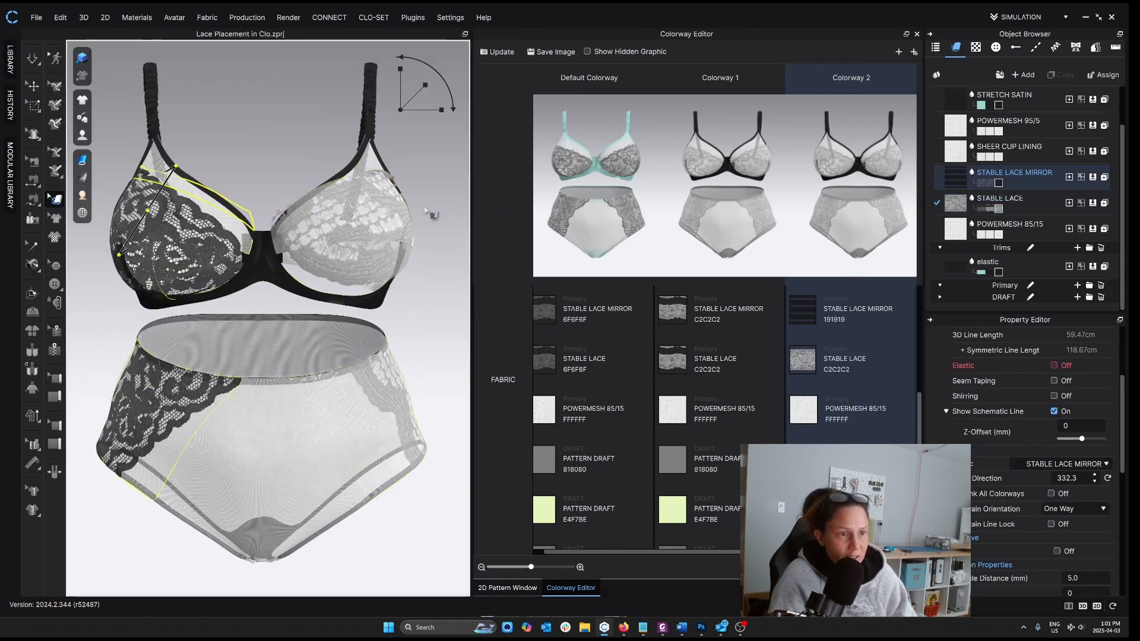
pyautogui.click(1001, 183)
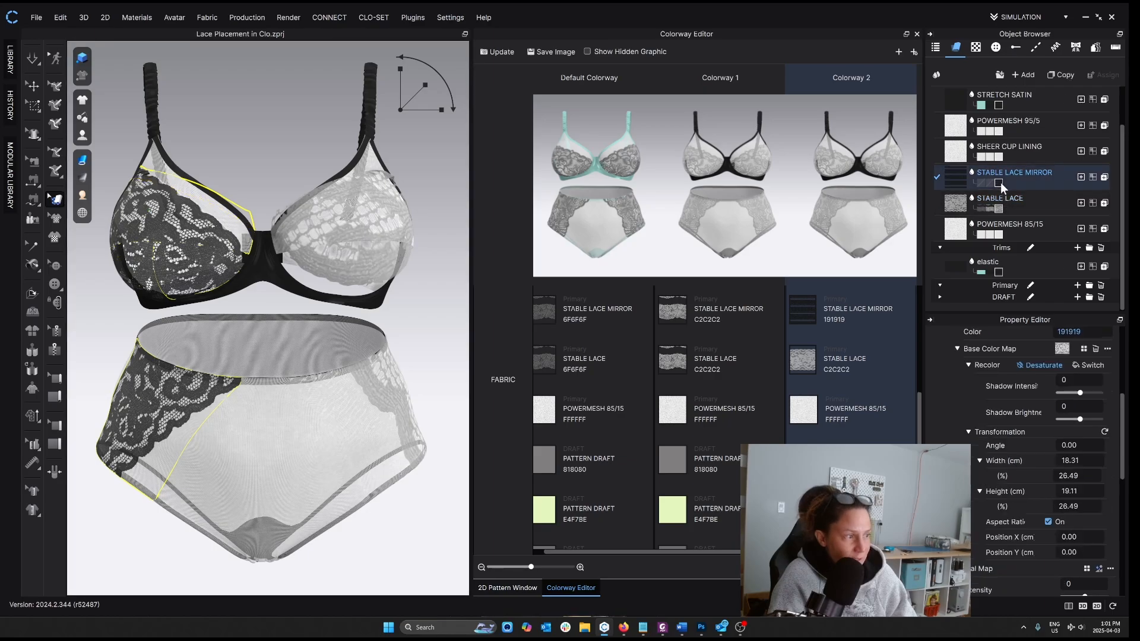
pyautogui.doubleClick(1083, 475)
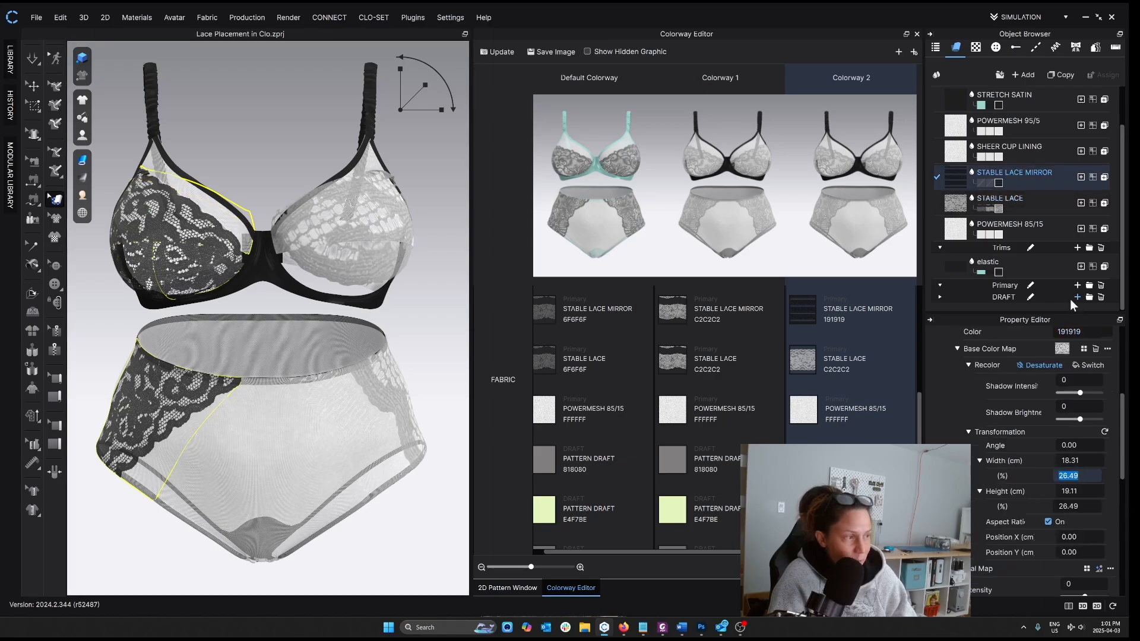
pyautogui.click(996, 204)
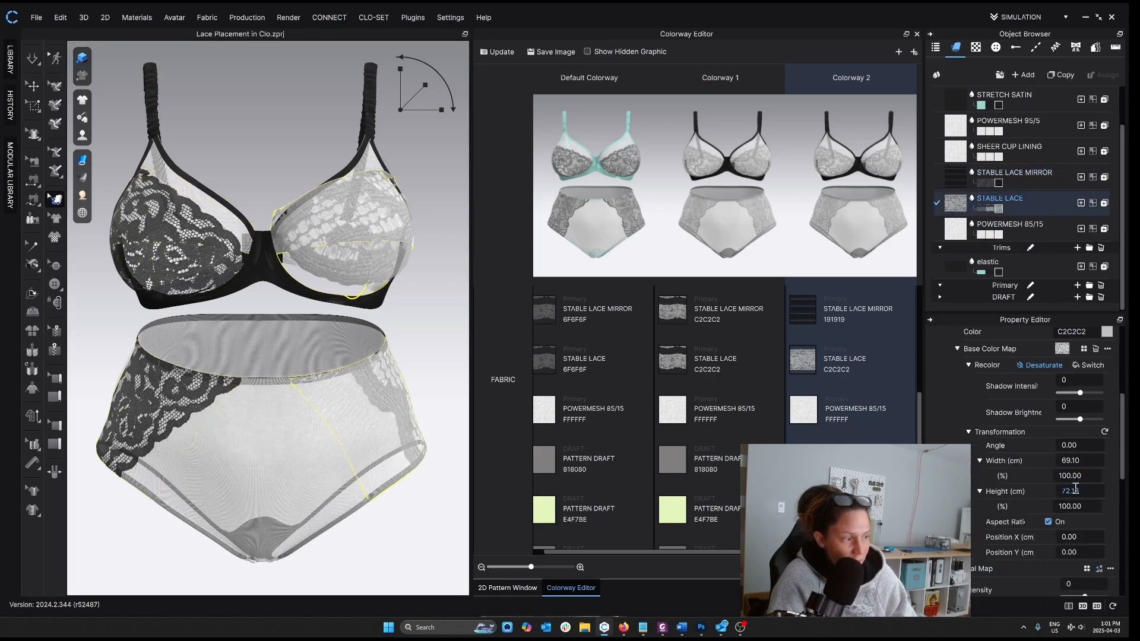
pyautogui.doubleClick(1063, 471)
pyautogui.doubleClick(1089, 476)
pyautogui.write('24.9')
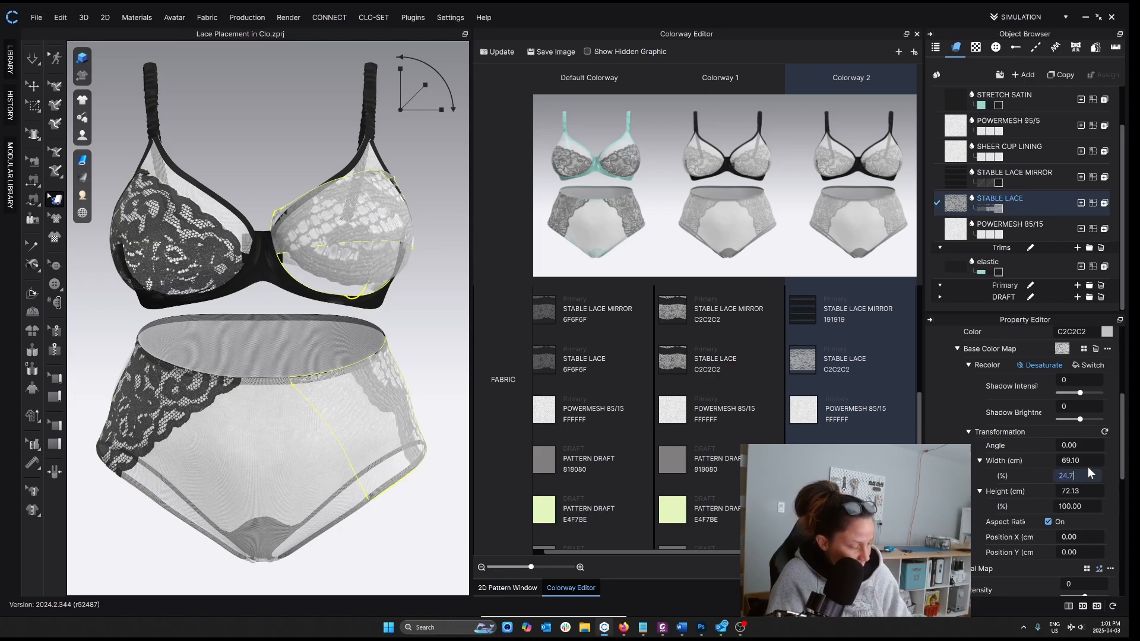
pyautogui.press('Return')
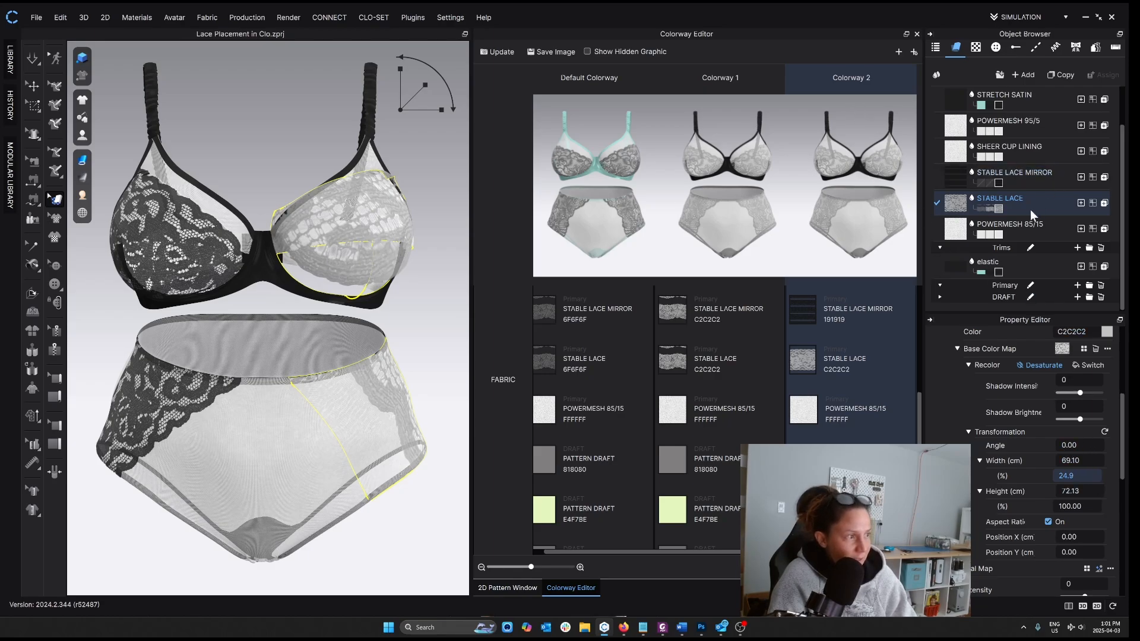
pyautogui.click(417, 303)
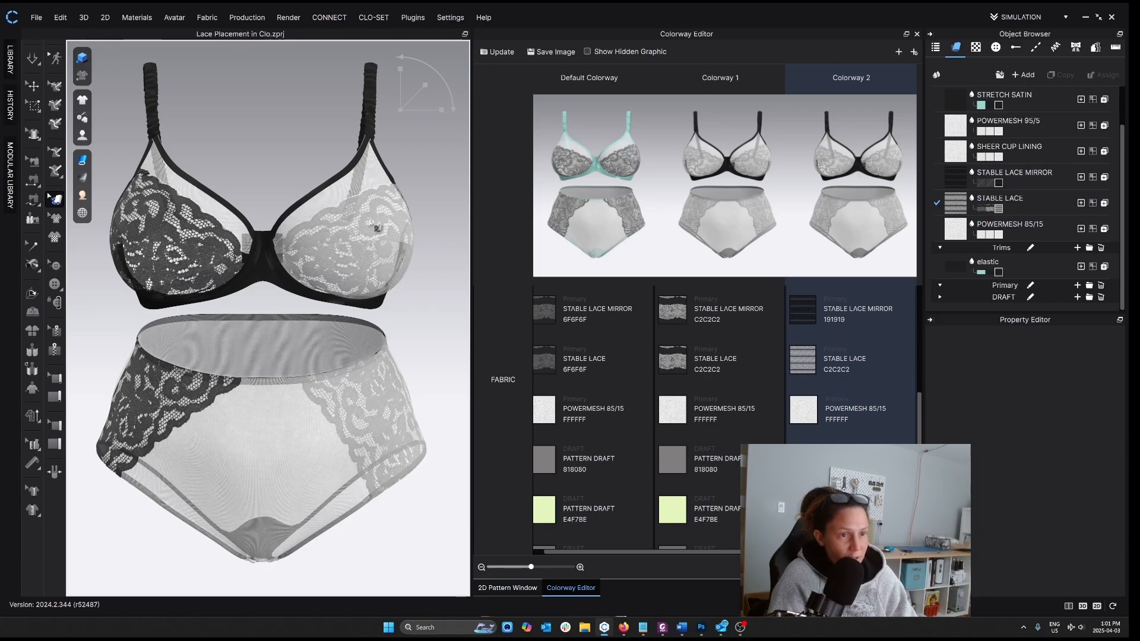
# Rotate the light lace on the upper cup piece to a grain direction of about 26.5 and reposition it along the cup.
pyautogui.click(369, 200)
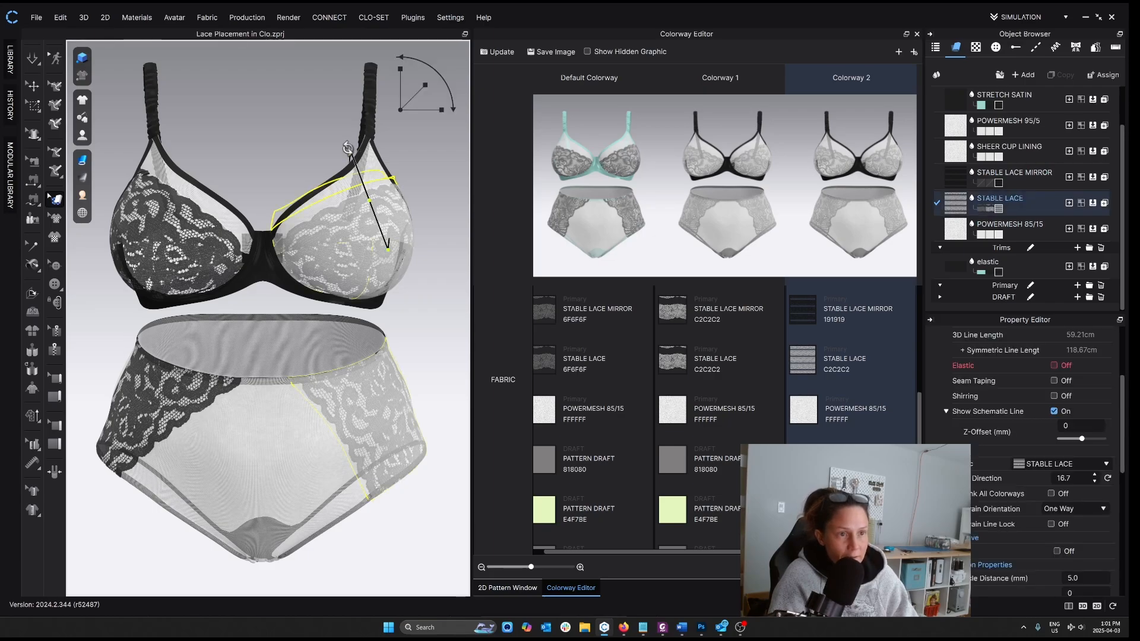
pyautogui.moveTo(347, 149); pyautogui.dragTo(340, 150)
pyautogui.moveTo(369, 200); pyautogui.dragTo(344, 202)
pyautogui.click(419, 158)
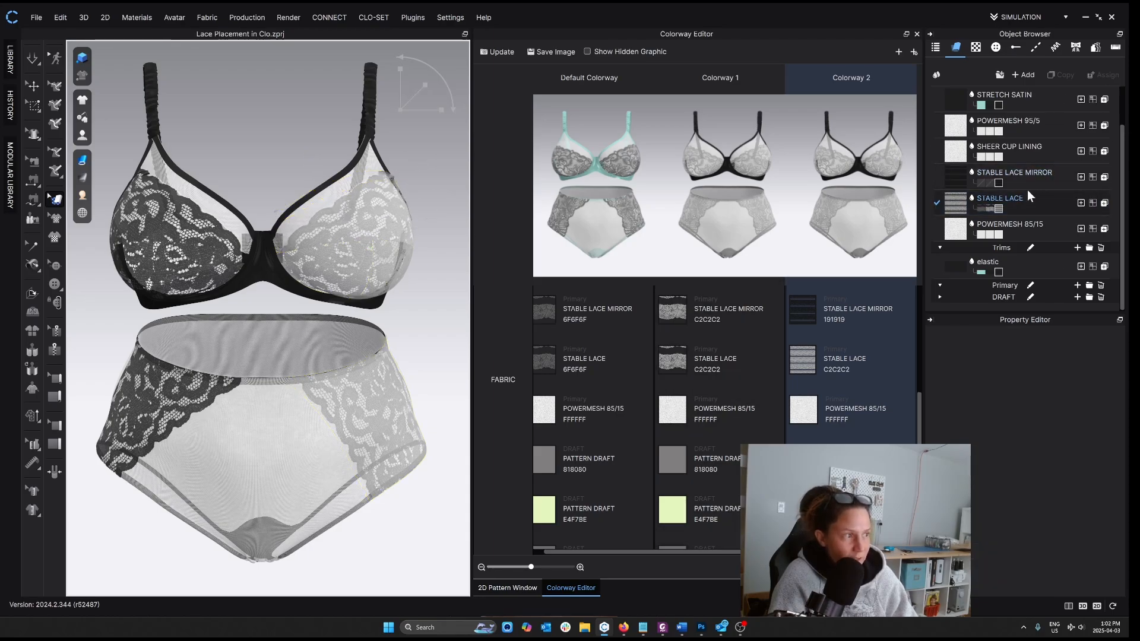
# Copy the base color 191919 from STABLE LACE MIRROR and apply it to STABLE LACE in Colorway 2.
pyautogui.click(999, 203)
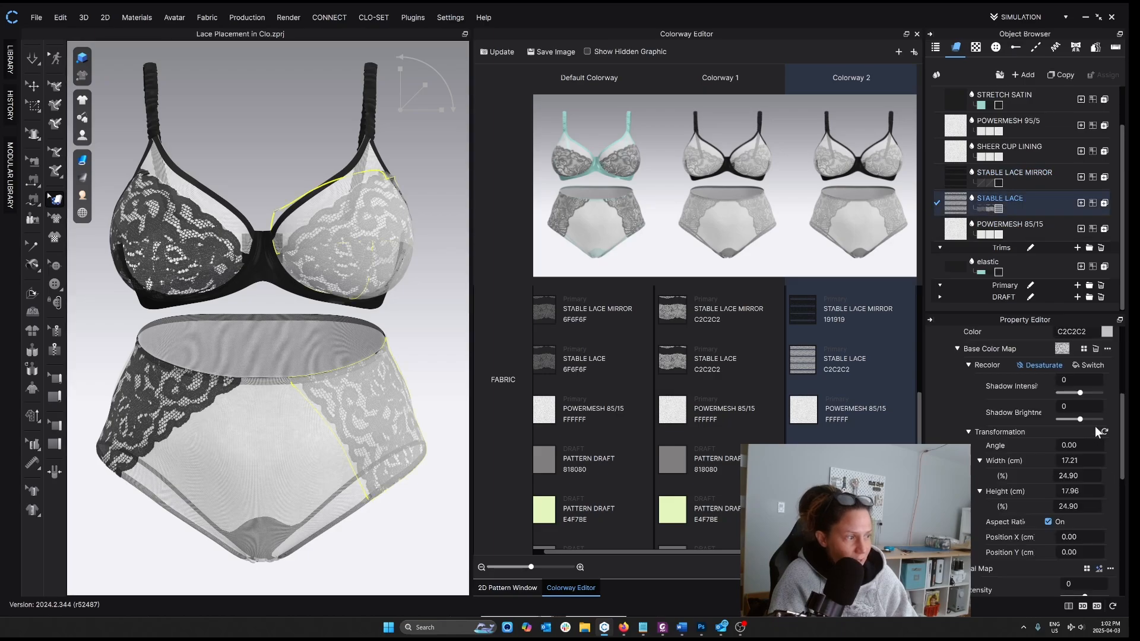
pyautogui.scroll(2, 1095, 426)
pyautogui.click(1102, 402)
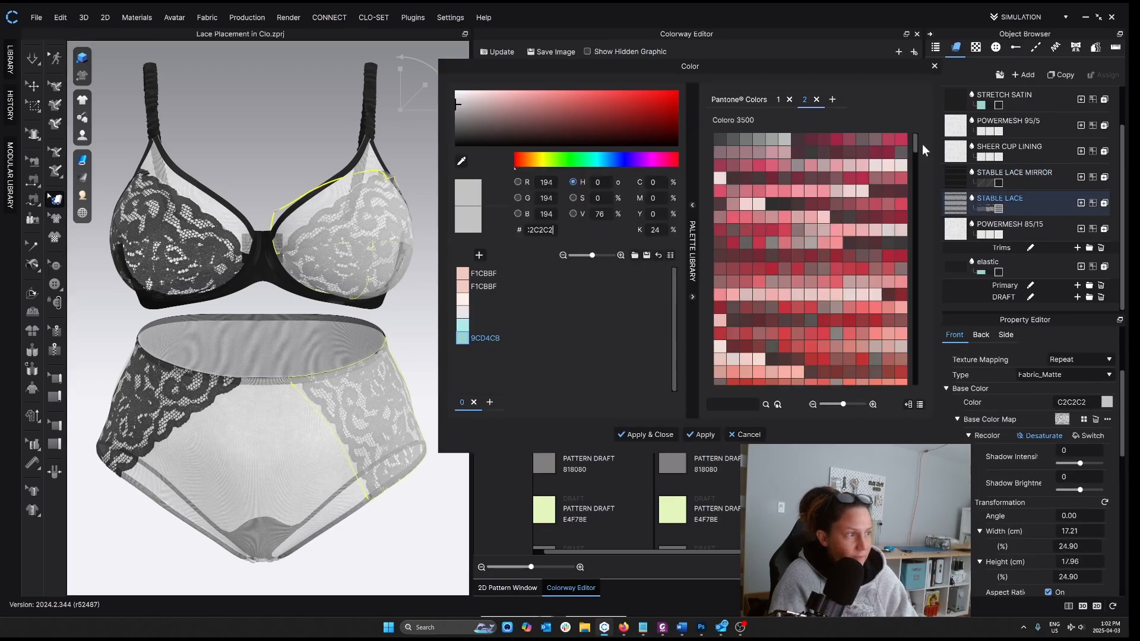
pyautogui.click(999, 179)
pyautogui.doubleClick(558, 231)
pyautogui.hotkey('ctrl', 'c')
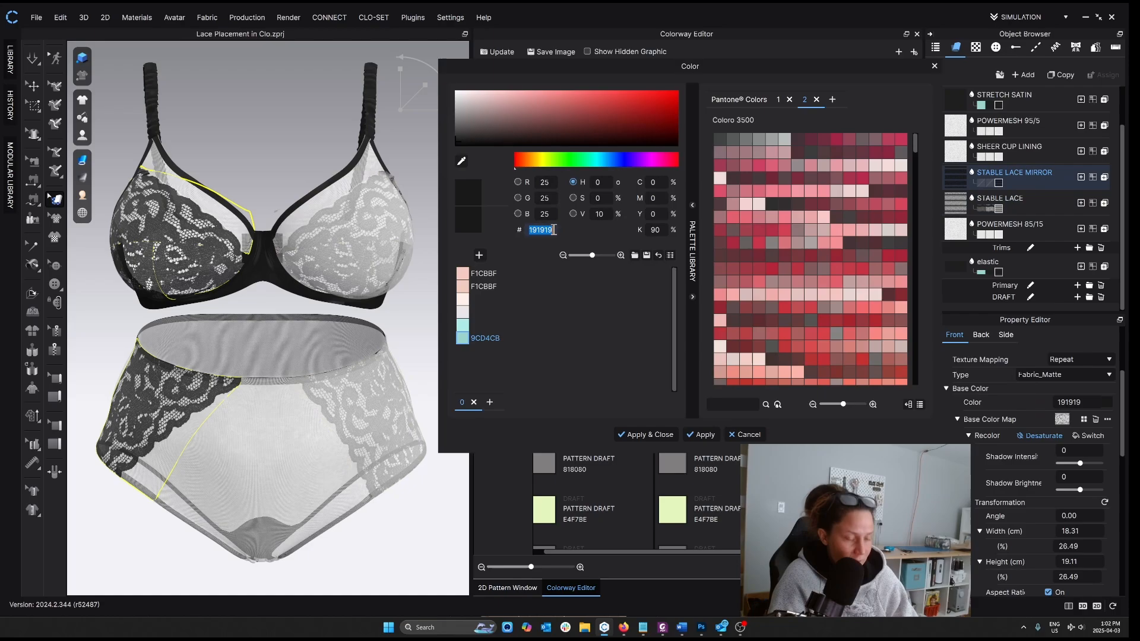
pyautogui.click(997, 208)
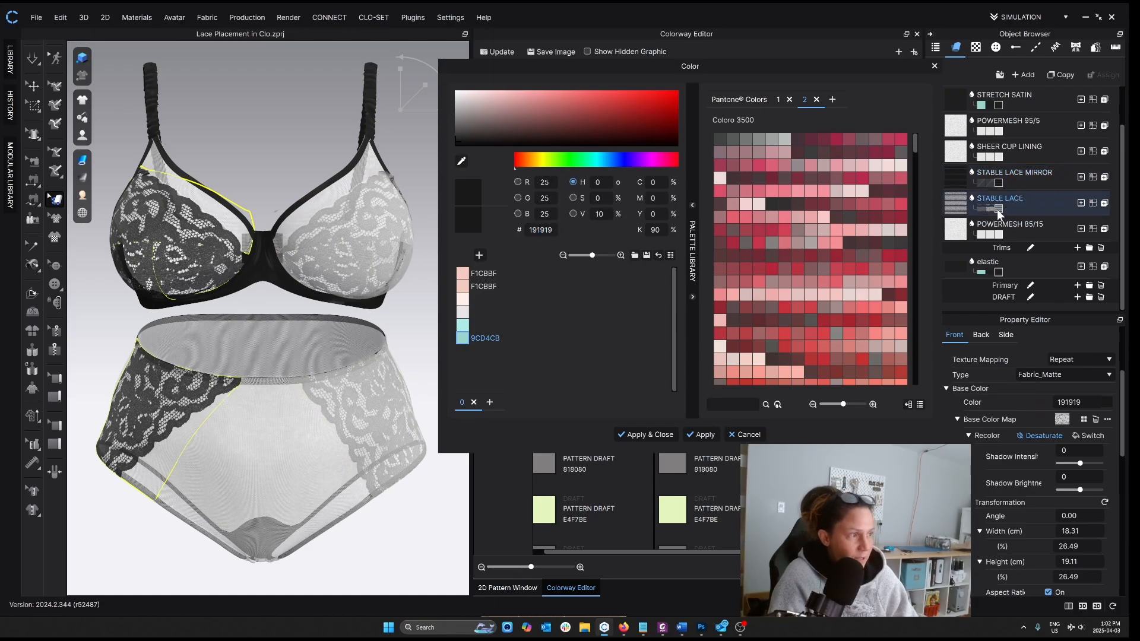
pyautogui.hotkey('ctrl', 'v')
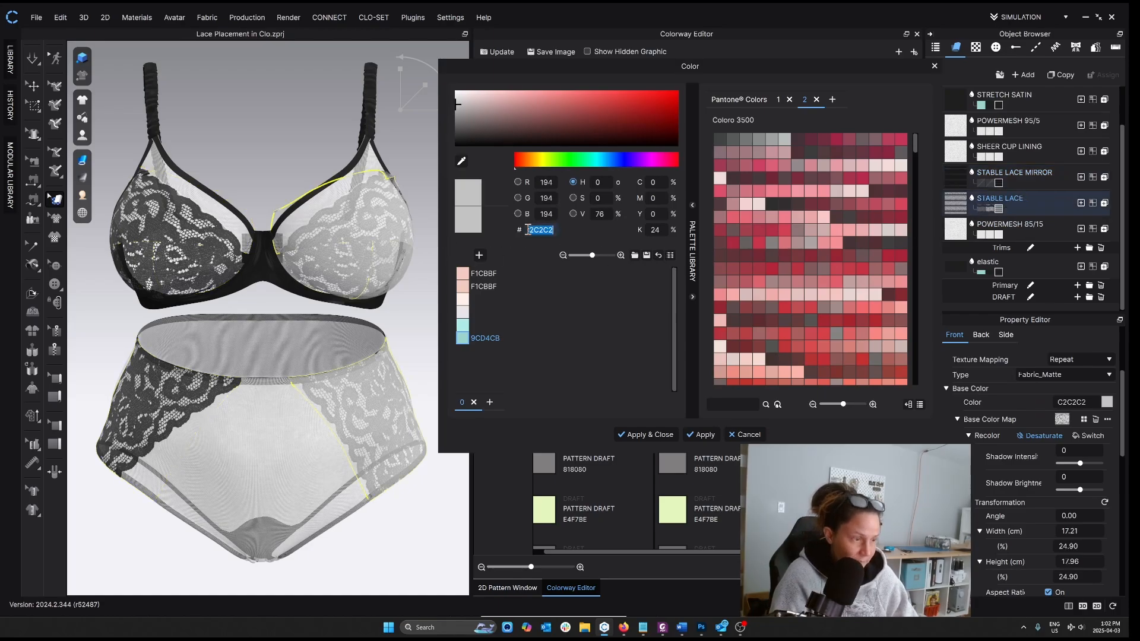
pyautogui.click(660, 434)
# Rotate the STABLE LACE on the upper cup piece to a grain direction of about 29.9 and shift its scalloped edge slightly.
pyautogui.click(373, 218)
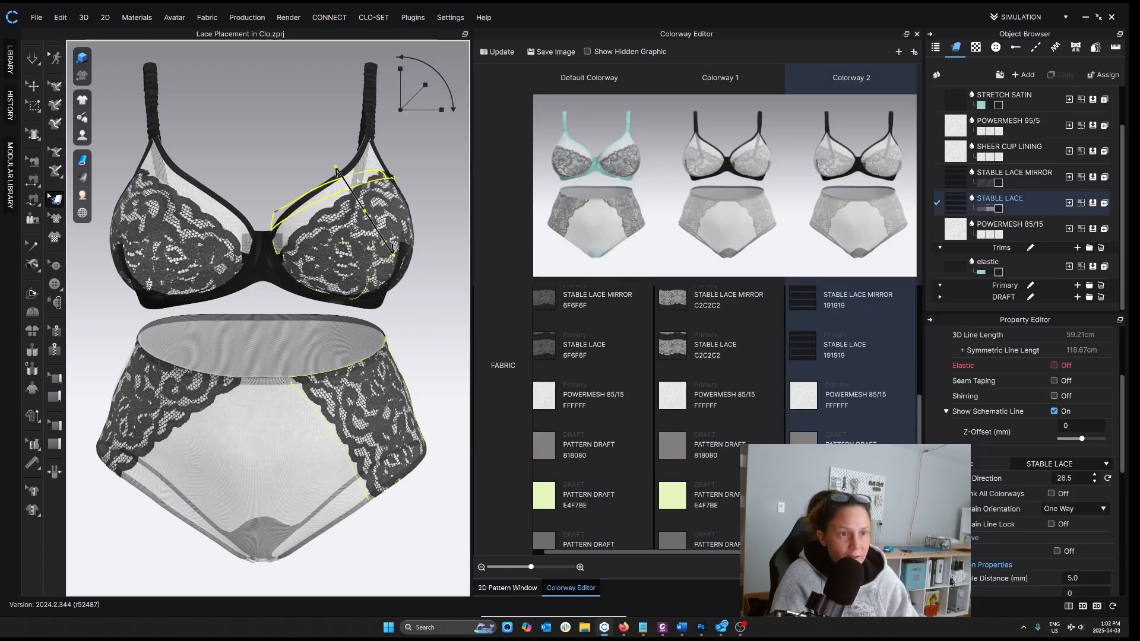
pyautogui.moveTo(336, 164); pyautogui.dragTo(278, 299)
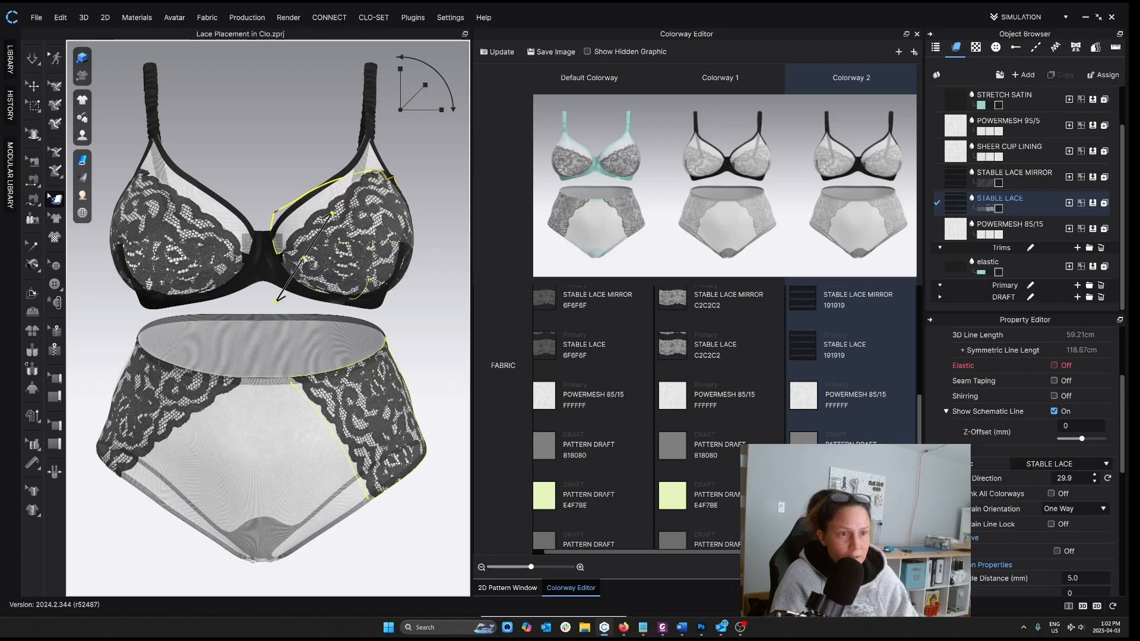
pyautogui.moveTo(304, 257); pyautogui.dragTo(299, 255)
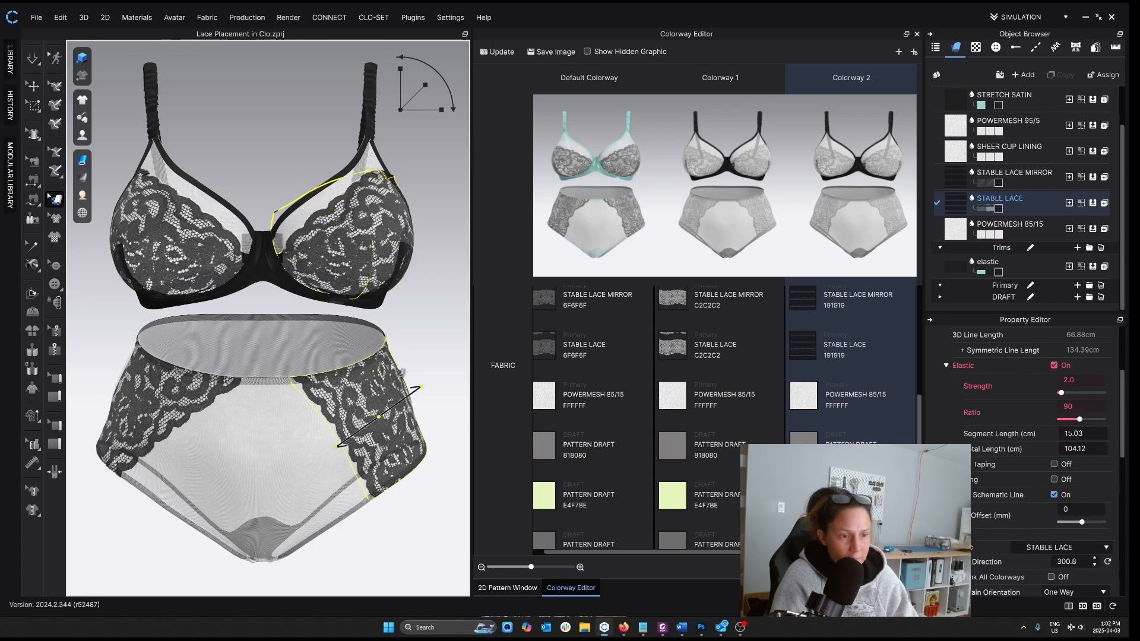
# Rotate the STABLE LACE on the brief side panel to a grain direction of about 314.5 and move its scalloped edge into place.
pyautogui.click(418, 383)
pyautogui.moveTo(378, 417); pyautogui.dragTo(367, 377)
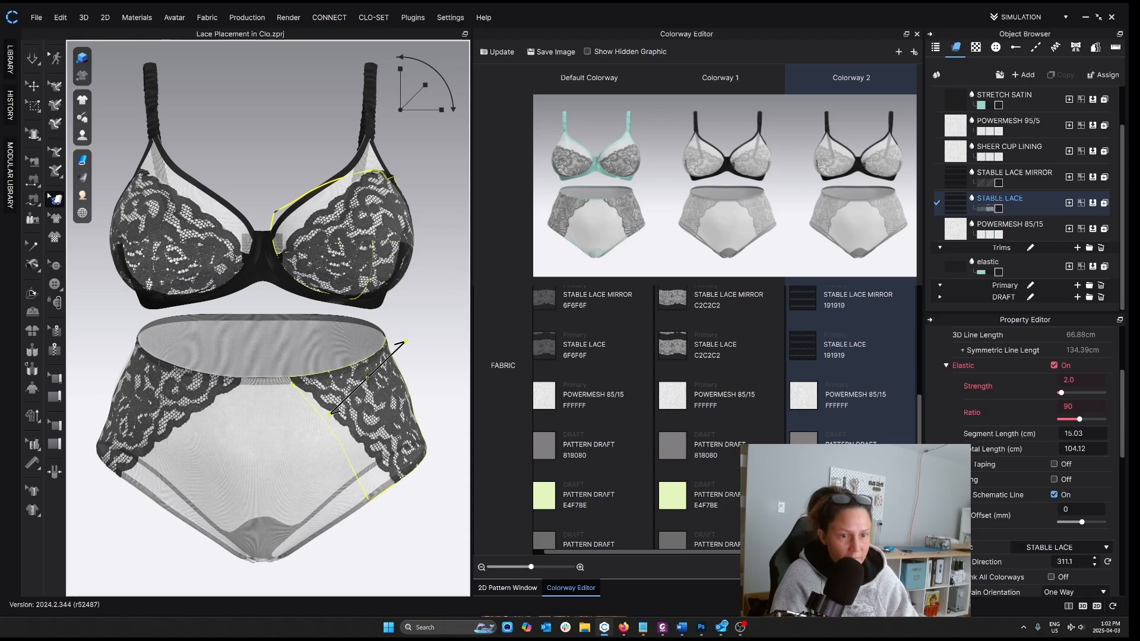
pyautogui.moveTo(406, 341); pyautogui.dragTo(402, 337)
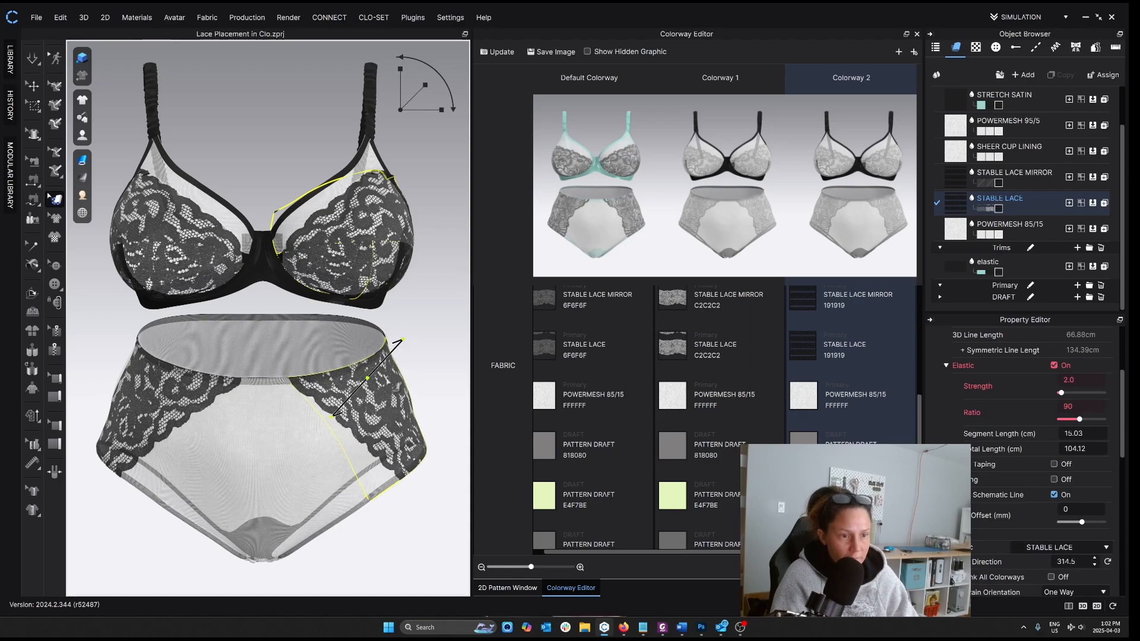
pyautogui.moveTo(377, 404); pyautogui.dragTo(374, 399)
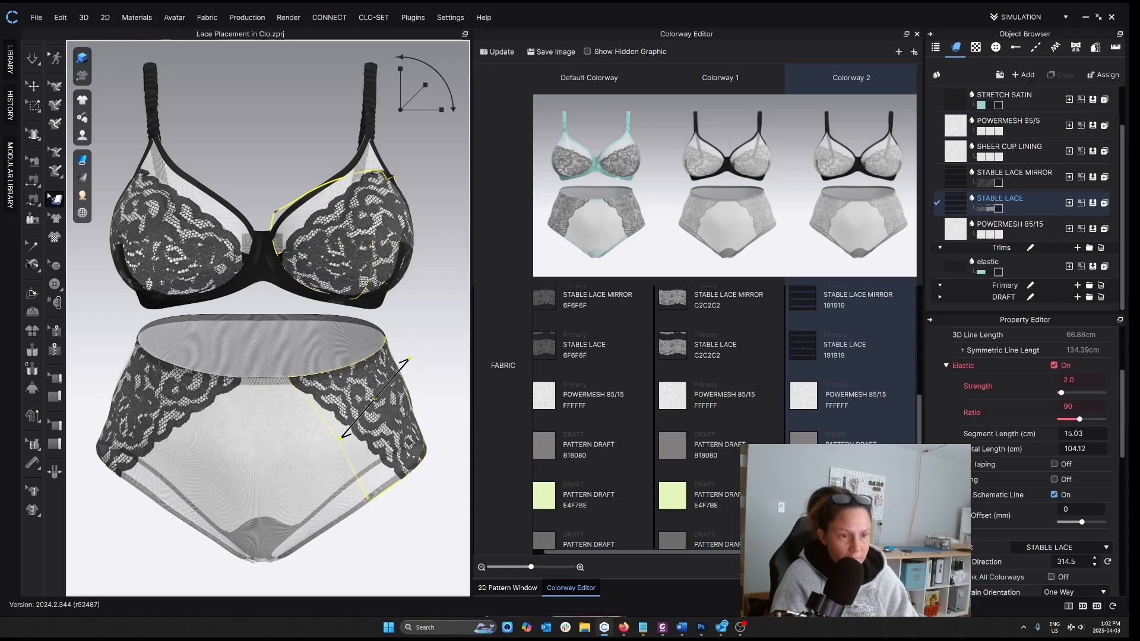
pyautogui.click(426, 358)
# Simulate the garment while adjusting the upper STABLE LACE cup piece near the strap joint, and return to the front view.
pyautogui.click(335, 229)
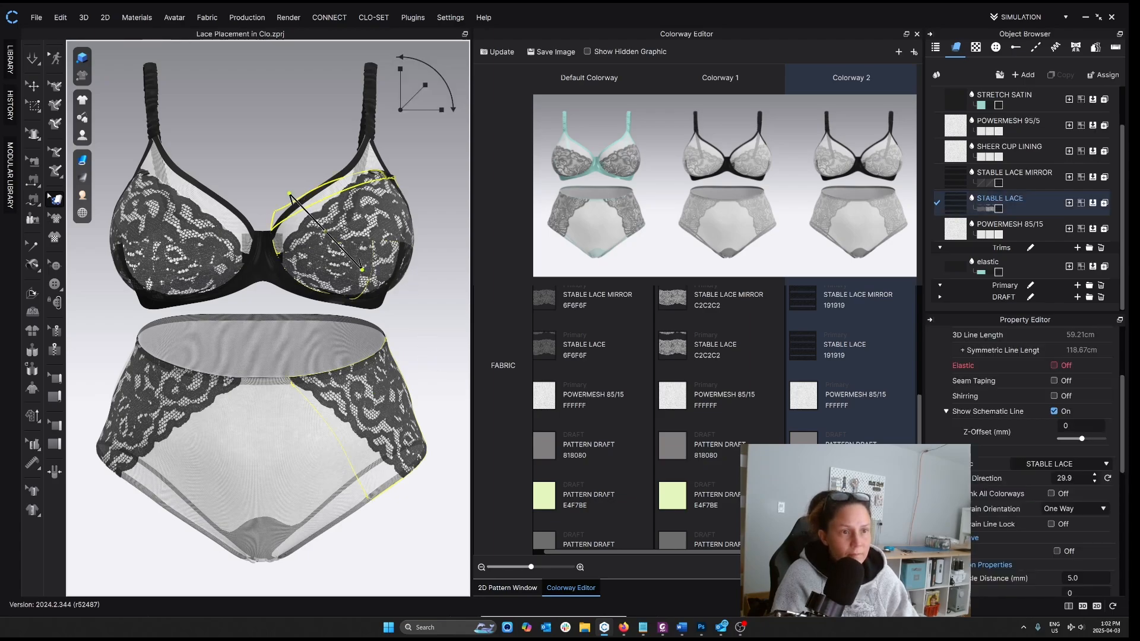
pyautogui.click(414, 215)
pyautogui.moveTo(414, 214)
pyautogui.mouseDown(button='right')
pyautogui.moveTo(420, 191)
pyautogui.moveTo(429, 195)
pyautogui.moveTo(415, 196)
pyautogui.mouseUp(button='right')
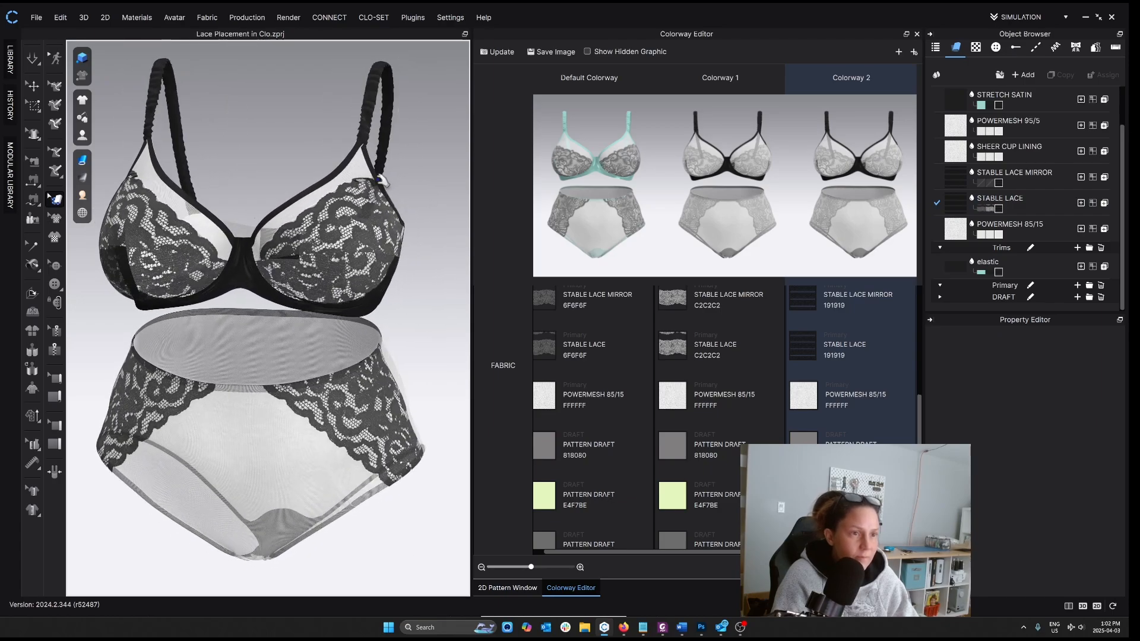
pyautogui.click(375, 181)
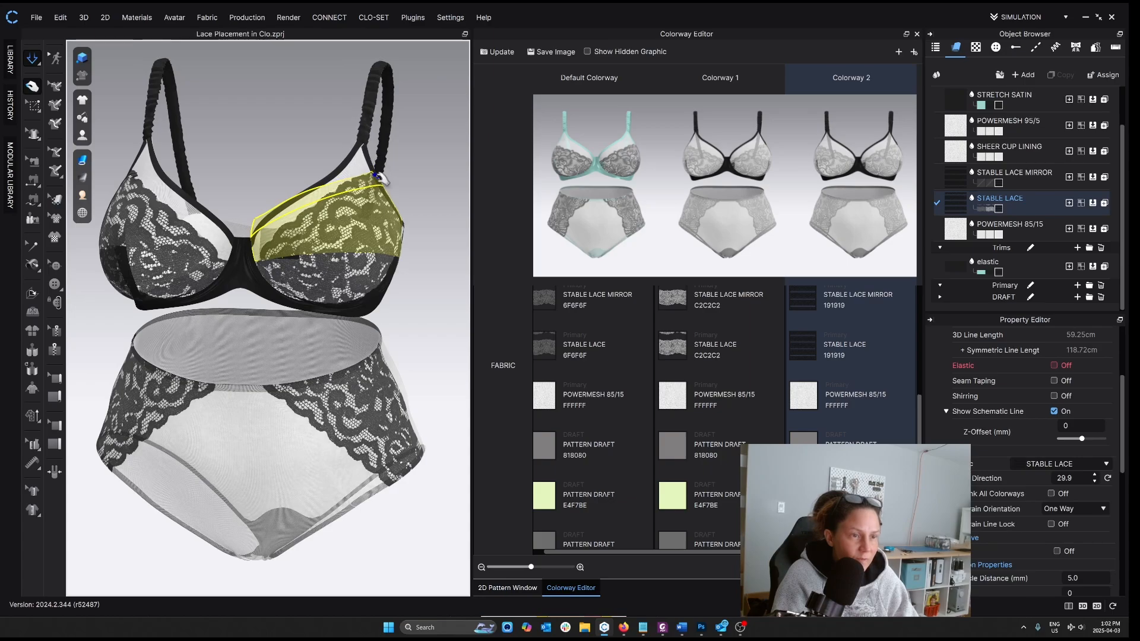
pyautogui.click(423, 183)
pyautogui.press('2')
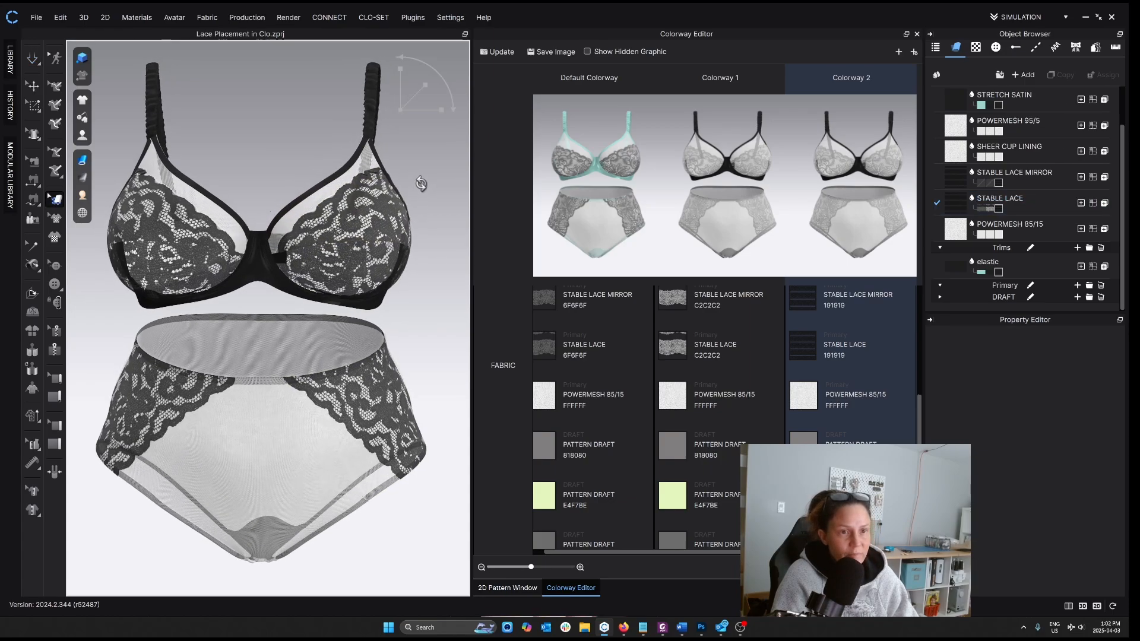